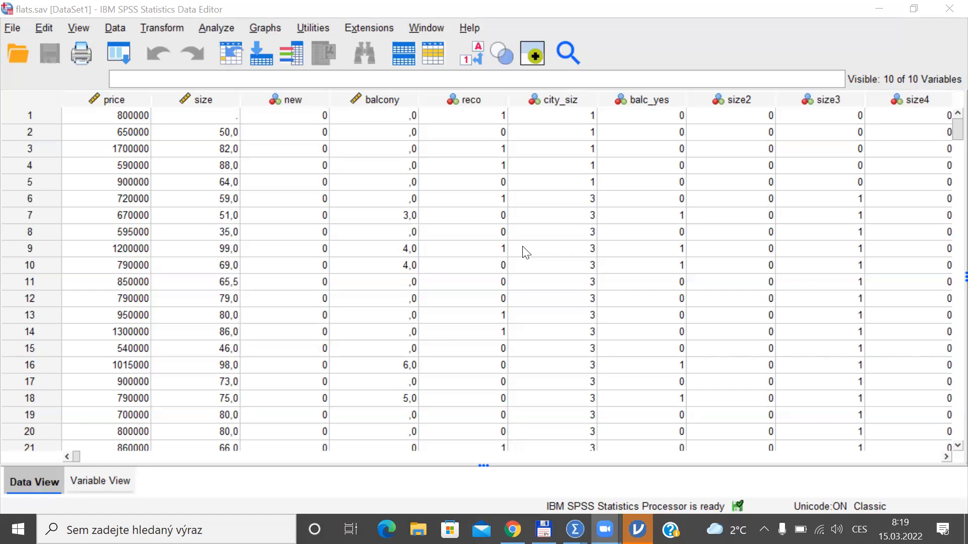
Locate case 155 in the flats data and select its whole row.
scroll(948, 141, "down", 1)
left_click_drag(957, 131, 953, 277)
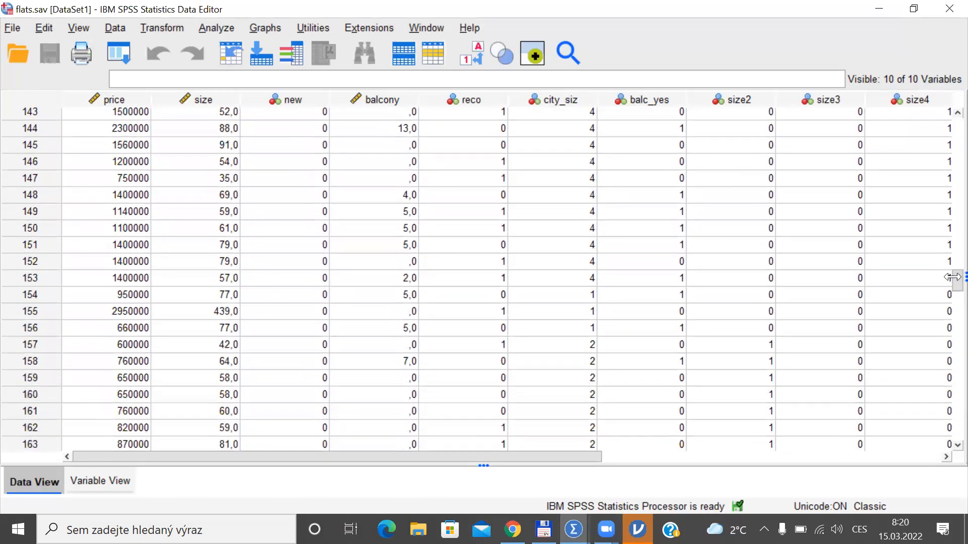
left_click(17, 312)
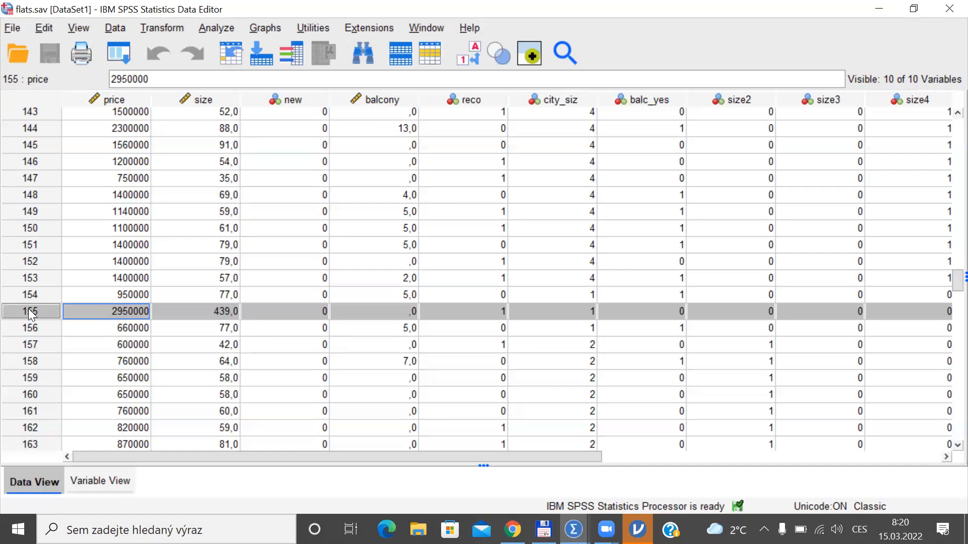
Set up a linear regression with price as the dependent variable and size as the independent variable.
left_click(212, 28)
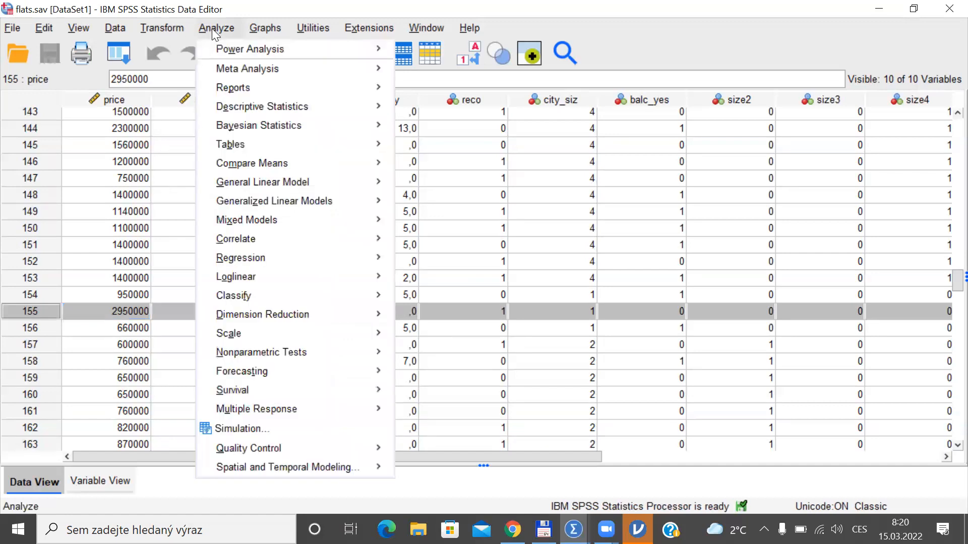
mouse_move(303, 252)
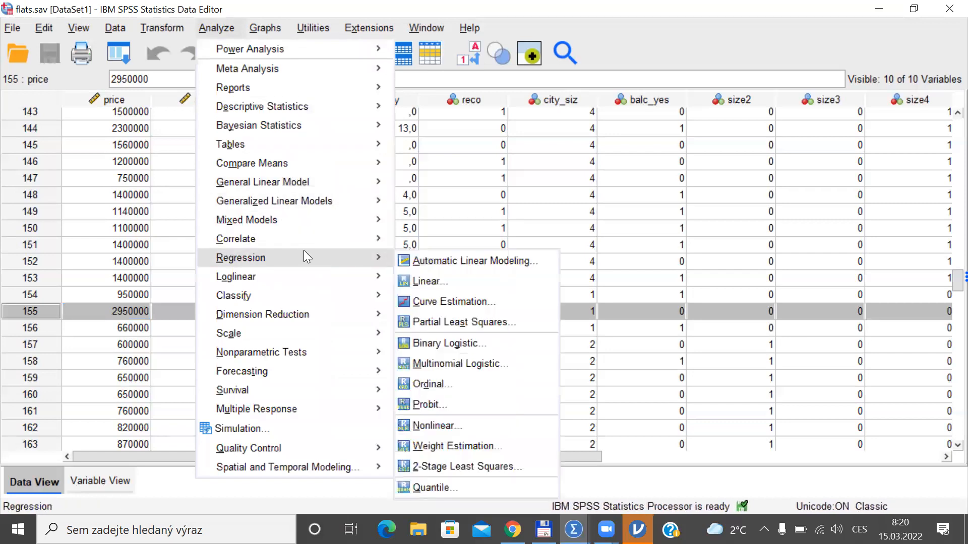
left_click(429, 283)
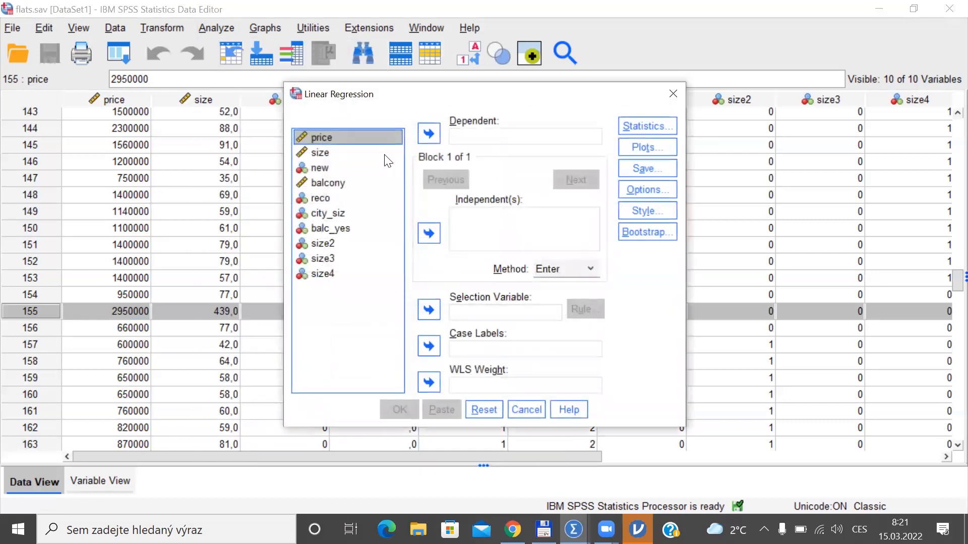
left_click(428, 135)
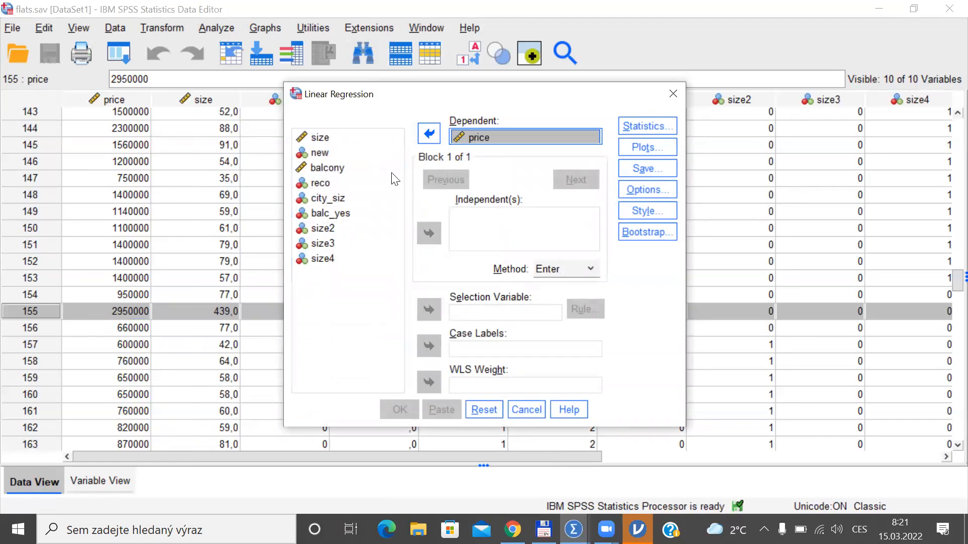
left_click(323, 139)
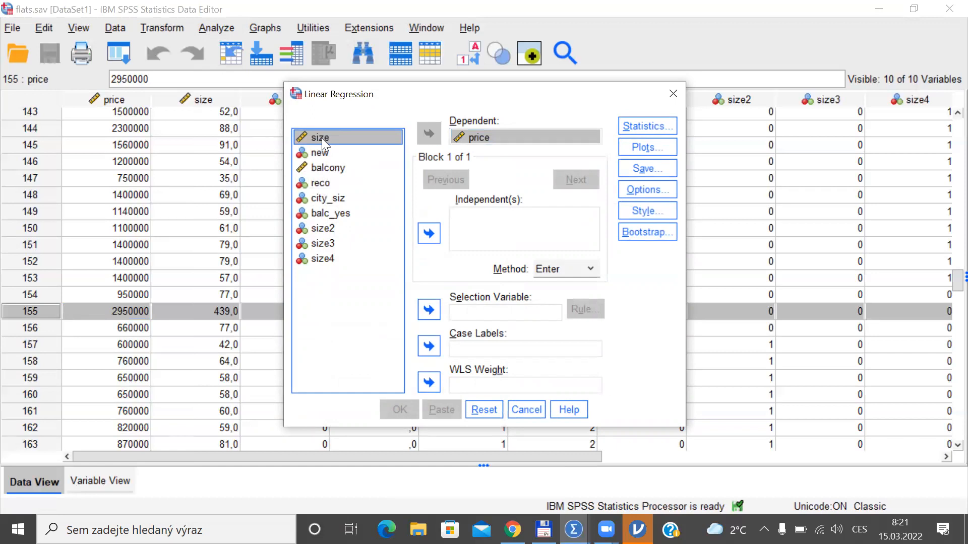
left_click(429, 237)
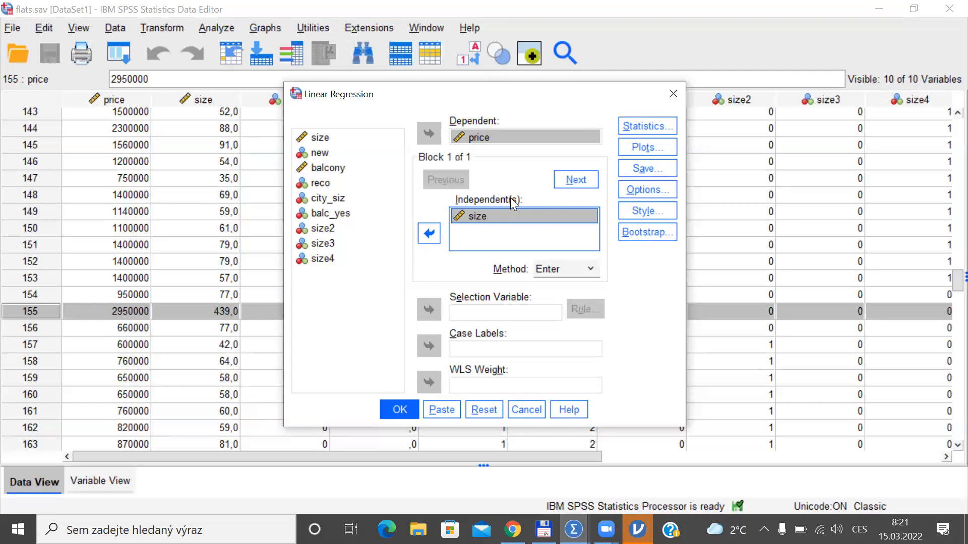
Choose to save Cook's distances and standardized DfBetas as new variables, and run the regression.
left_click(659, 167)
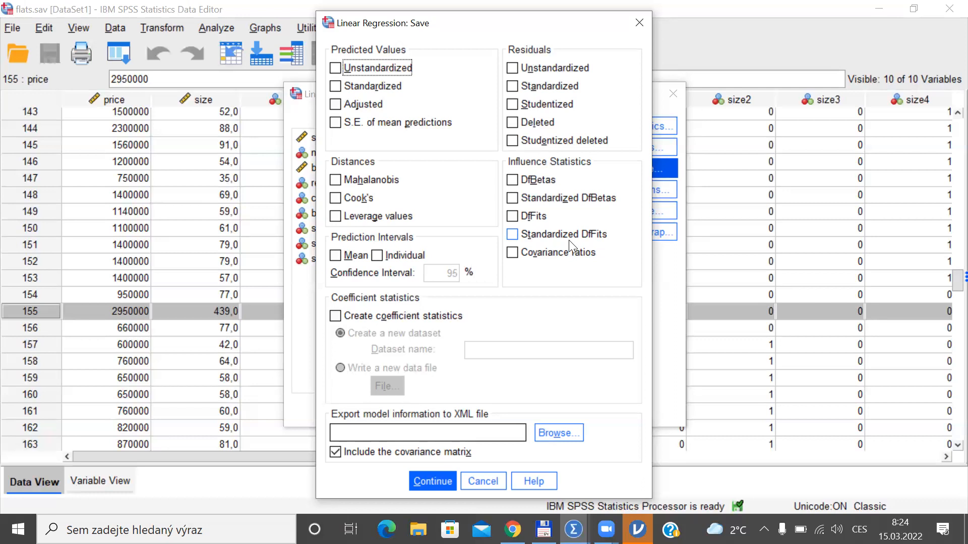
left_click(525, 200)
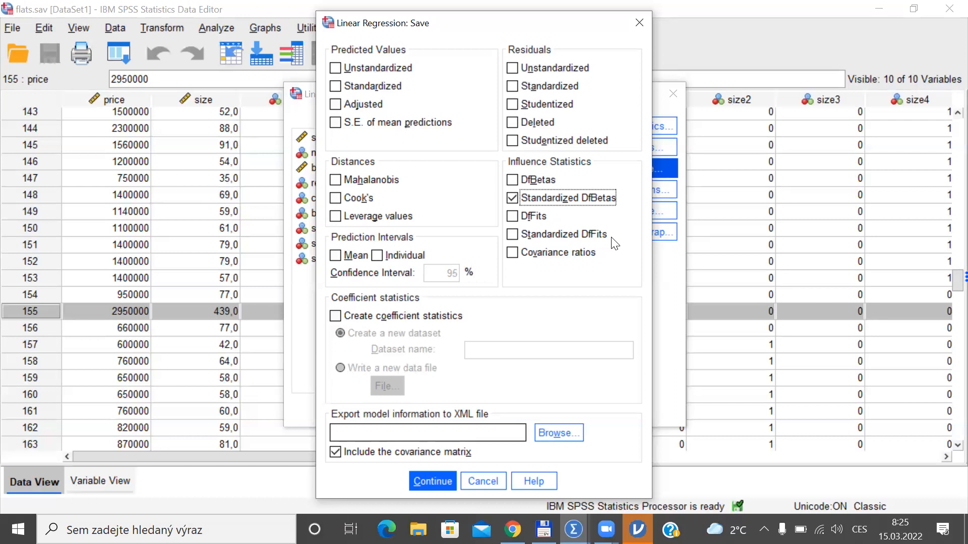
left_click(334, 200)
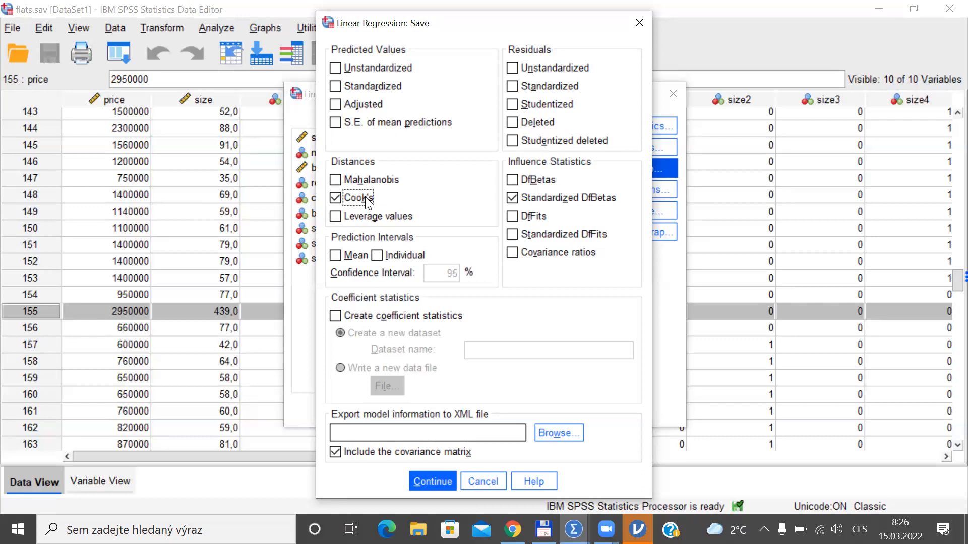
left_click(425, 482)
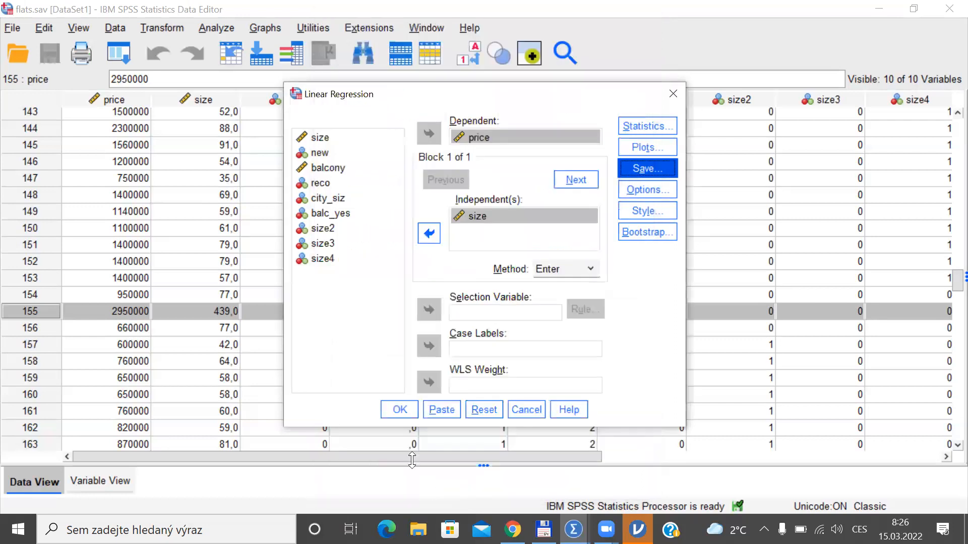
left_click(399, 410)
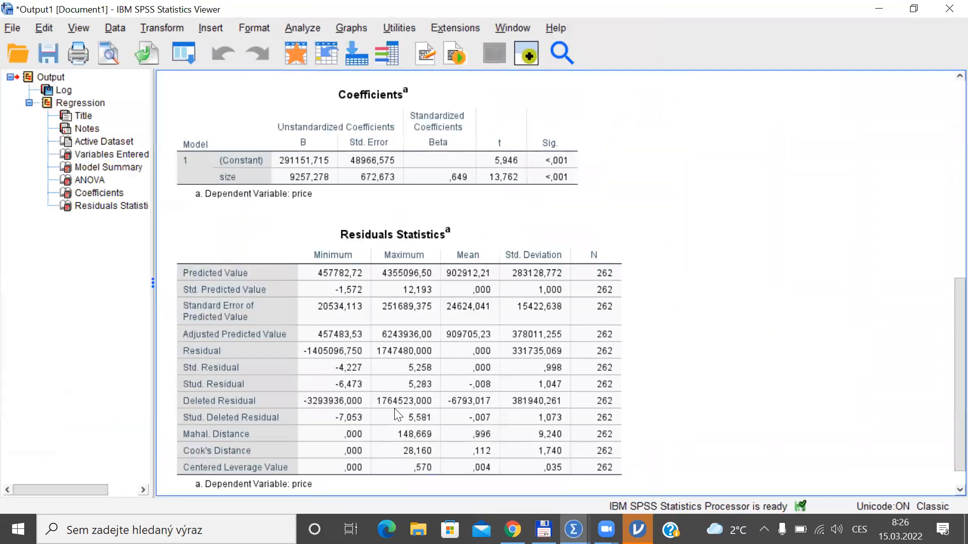
Return to the flats.sav data and examine the newly saved Cook's distance and standardized DfBeta columns.
left_click(385, 411)
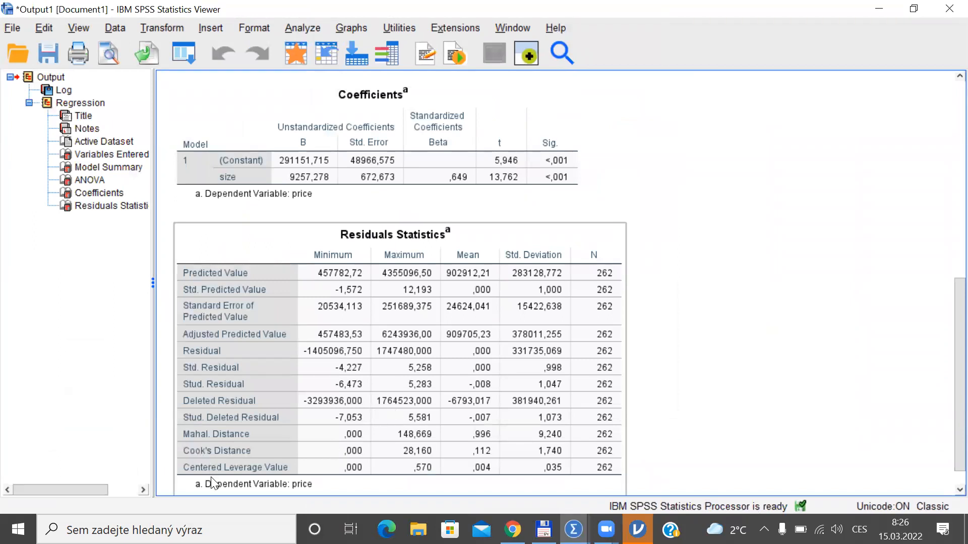
left_click(574, 529)
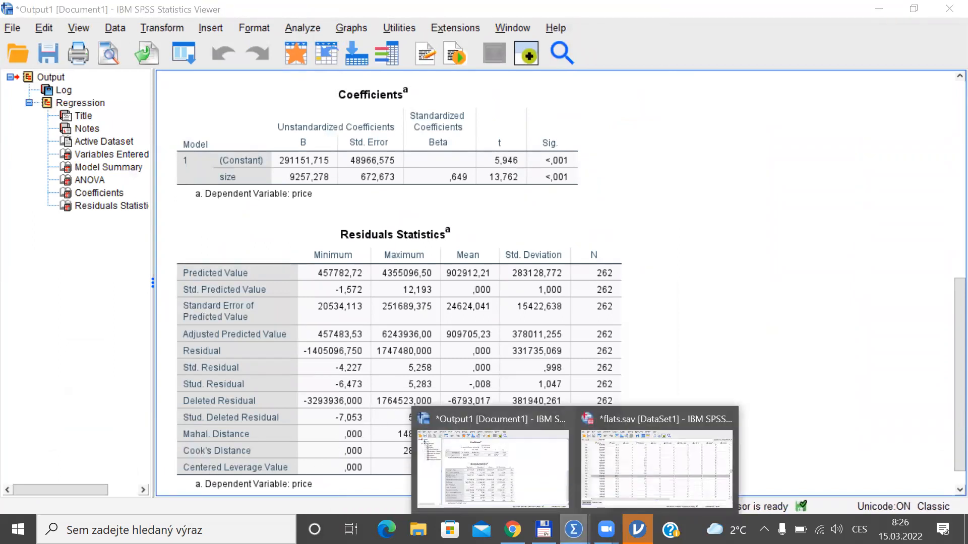
left_click(650, 471)
left_click_drag(452, 456, 761, 444)
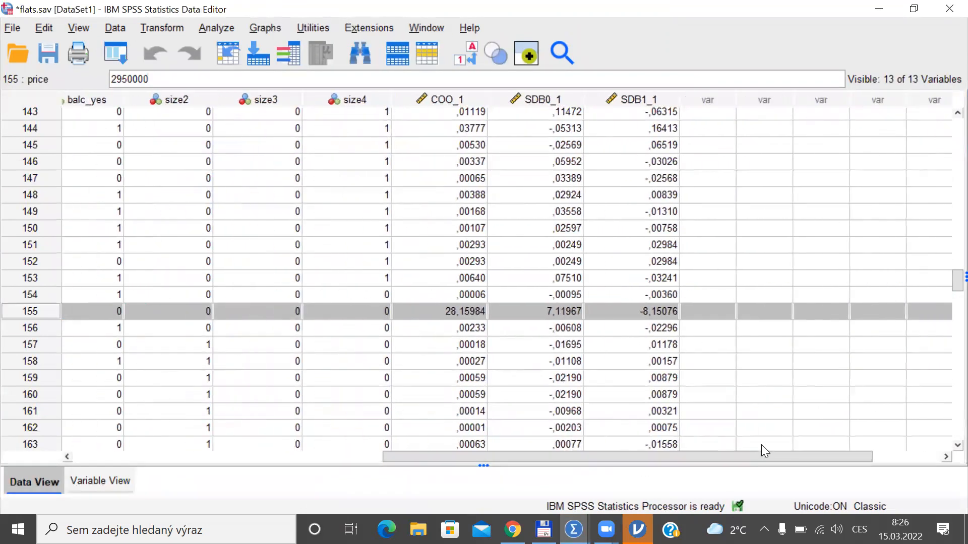
left_click(455, 99)
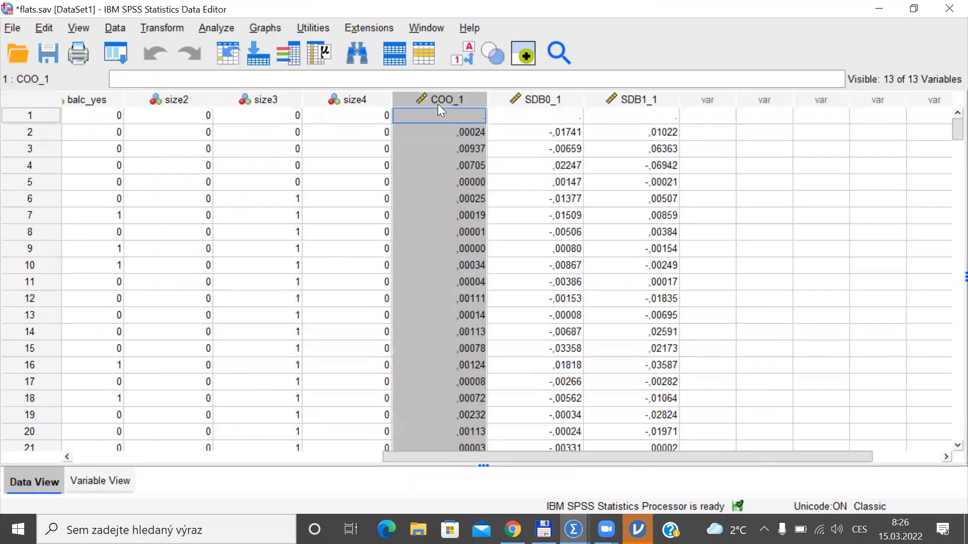
mouse_move(434, 101)
left_click(528, 99)
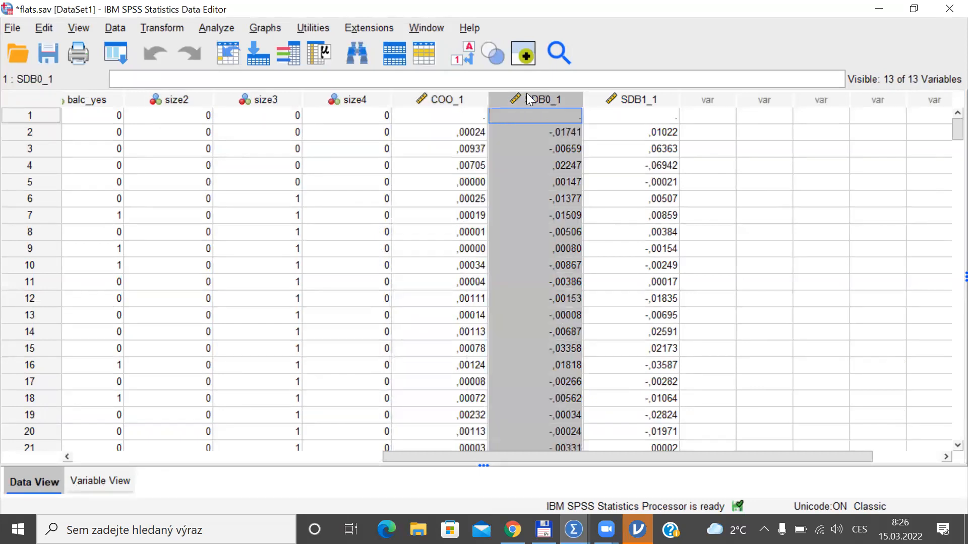
left_click(632, 101)
left_click(549, 100)
left_click(625, 103)
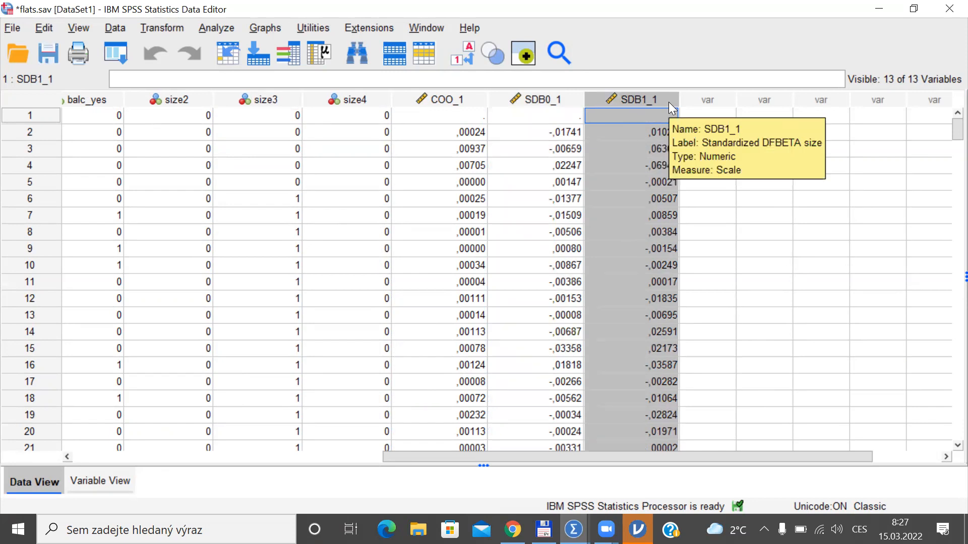
left_click(446, 100)
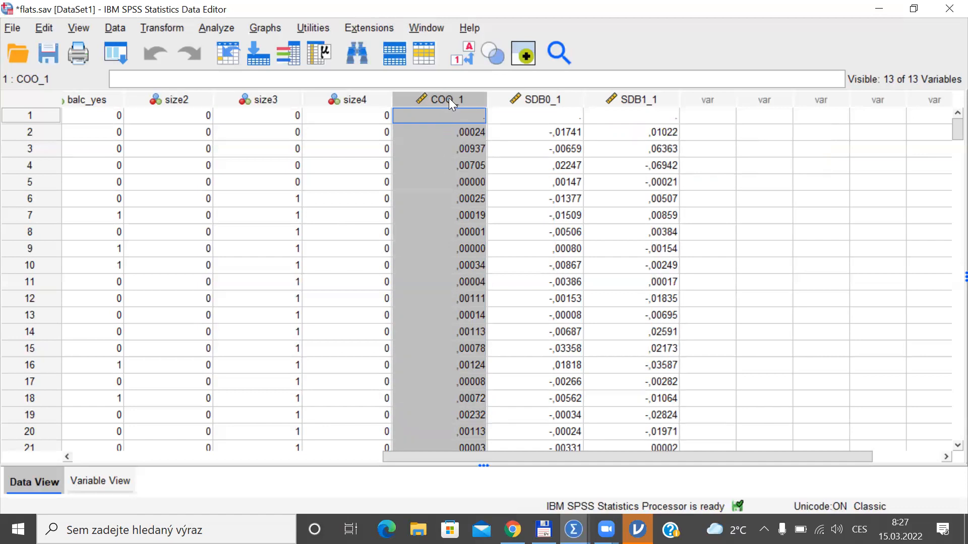
Go down the COO_1 column to case 155 and inspect its Cook's distance and both standardized DfBeta values.
left_click(460, 132)
key("Down")
key("Down")
key("Down")
key("Down")
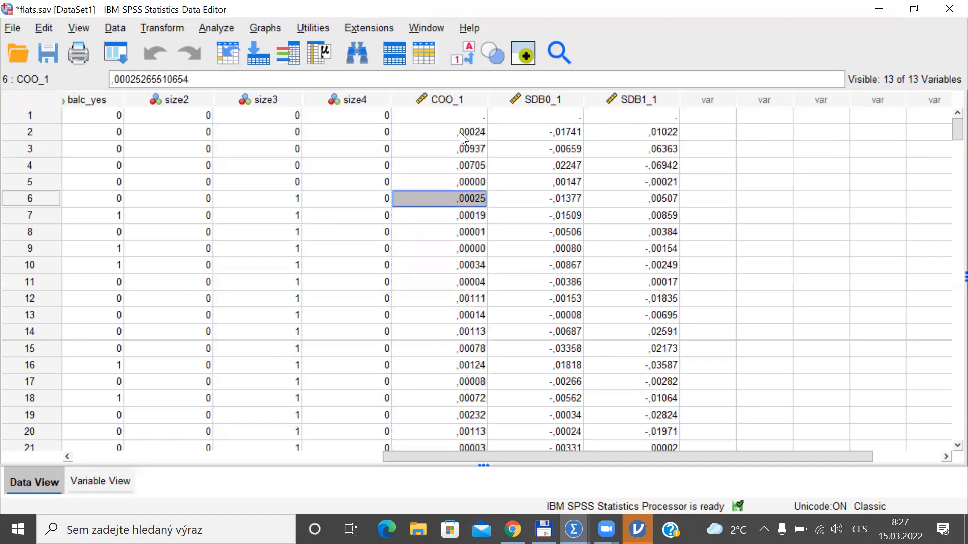
key("Down")
key("Down")
key("Down")
key("Down")
key("Down")
key("Down")
key("Down")
key("Down")
key("Down")
key("Down")
key("Down")
key("Down")
key("Down")
key("Down")
key("Down")
key("Down")
key("Down")
key("Down")
key("Down")
key("Down")
key("Down")
key("Down")
key("Down")
key("Down")
key("Down")
key("Down")
key("Down")
key("Down")
key("Down")
key("Down")
key("Down")
key("Down")
key("Down")
key("Down")
key("Down")
key("Down")
key("Down")
key("Down")
key("Down")
key("Down")
key("Down")
key("Down")
key("Down")
key("Down")
key("Down")
key("Down")
key("Down")
key("Down")
key("Down")
key("Down")
key("Down")
key("Down")
key("Down")
key("Down")
key("Down")
key("Down")
key("Down")
key("Down")
key("Down")
key("Down")
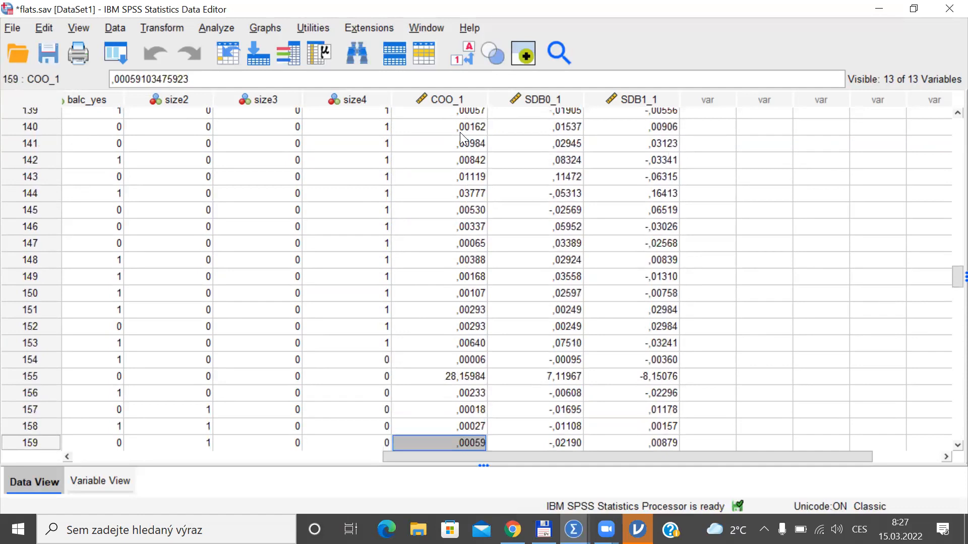
key("Up")
key("Up")
key("Up")
key("Up")
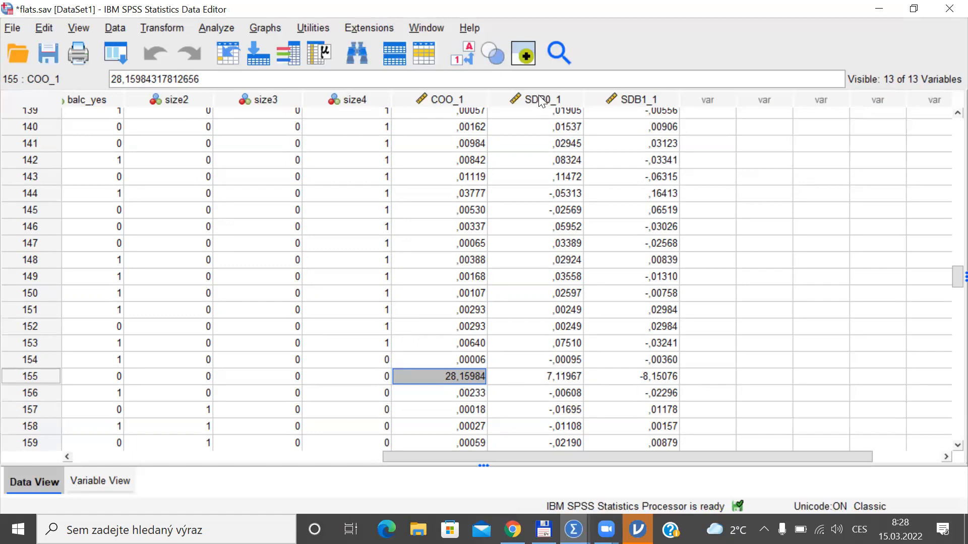
left_click(557, 374)
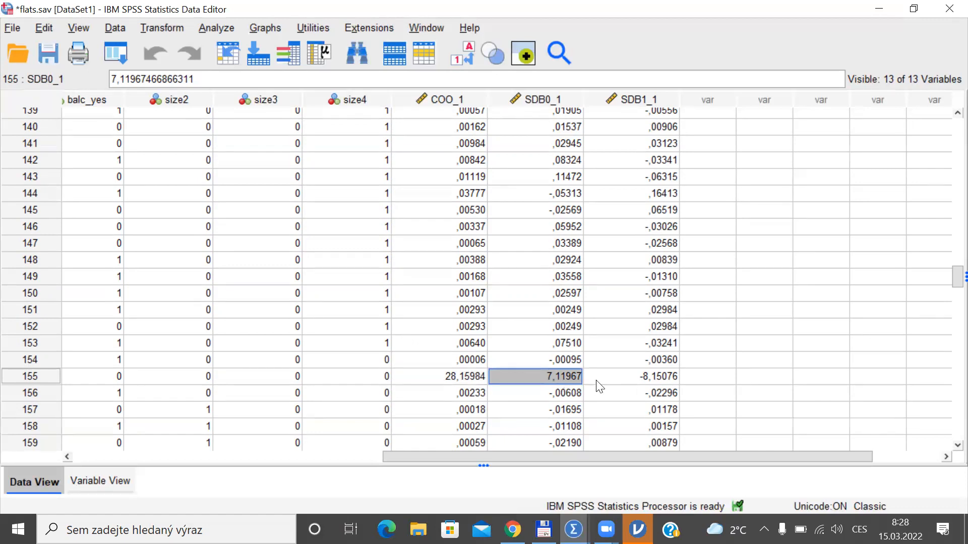
left_click(634, 379)
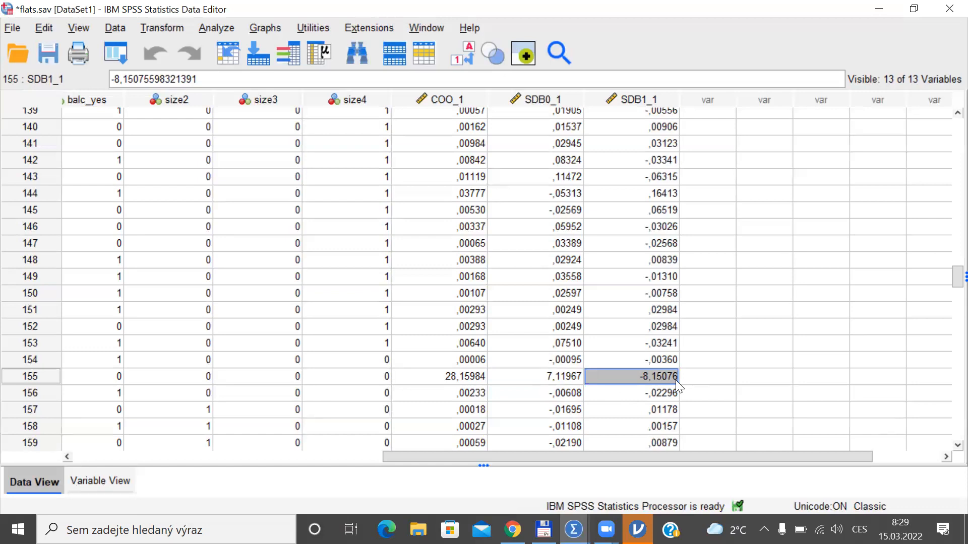
Open Excel and create a blank workbook.
key("super")
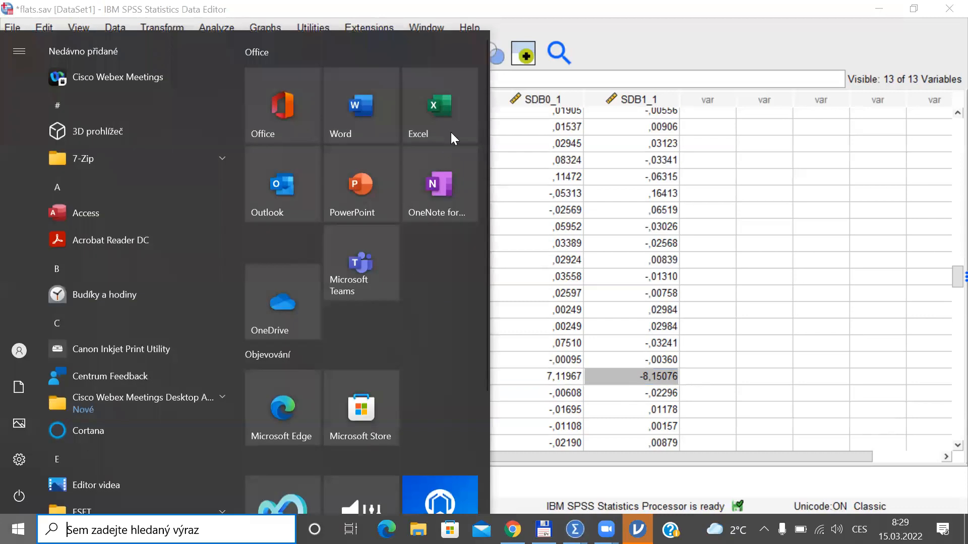
left_click(450, 133)
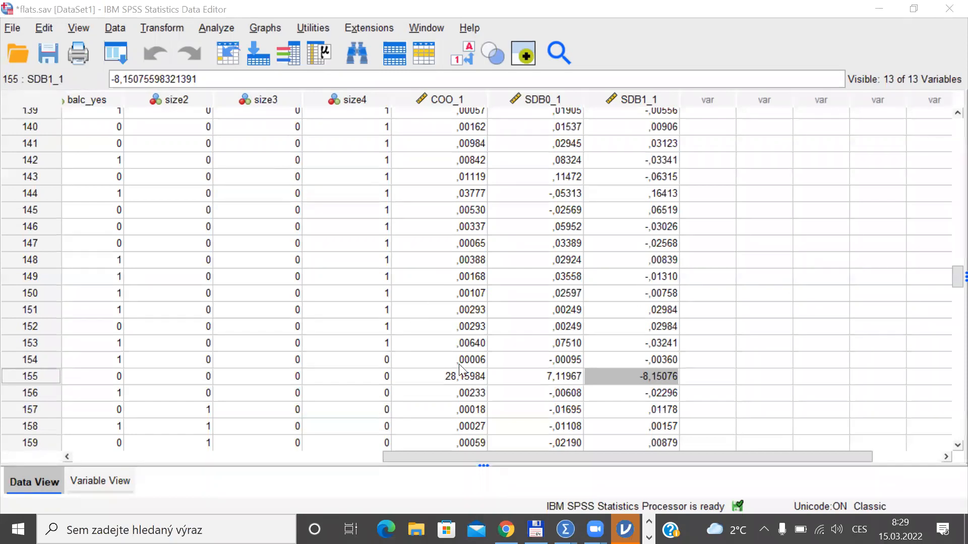
key("alt+Tab")
key("alt+Tab")
key("alt+Tab")
key("alt+Tab")
key("alt+Tab")
key("alt+Tab")
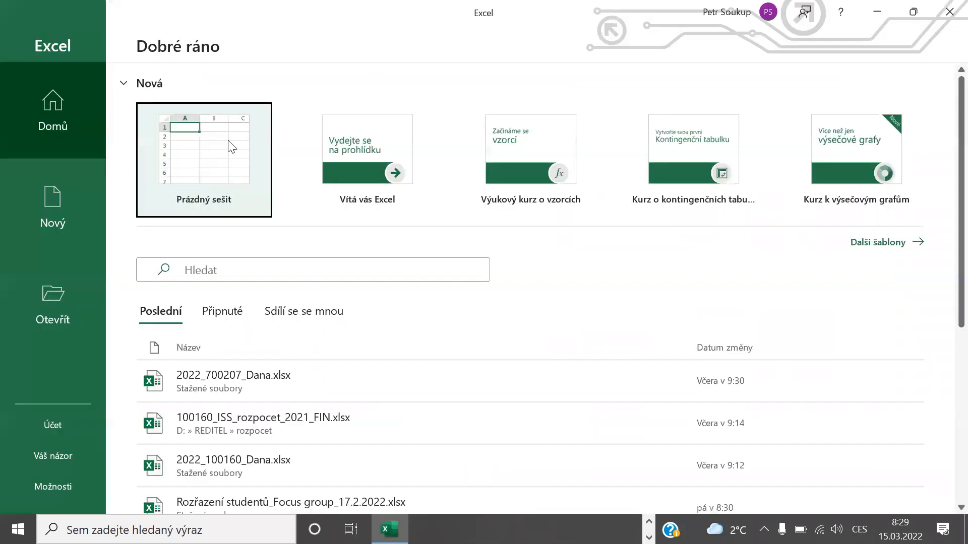
left_click(227, 146)
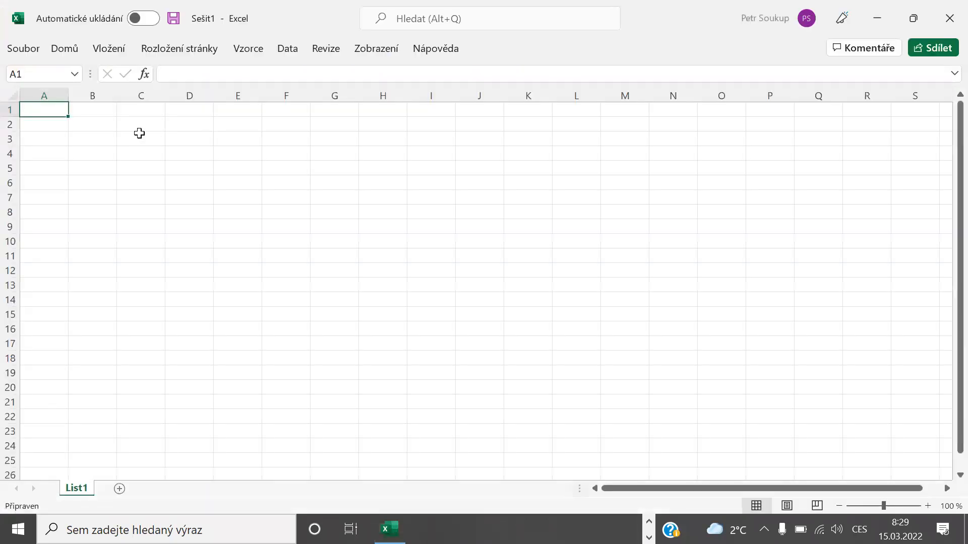
Calculate the DfBeta cut-off in cell A1 with the formula =2/ODMOCNINA(263).
type("=2")
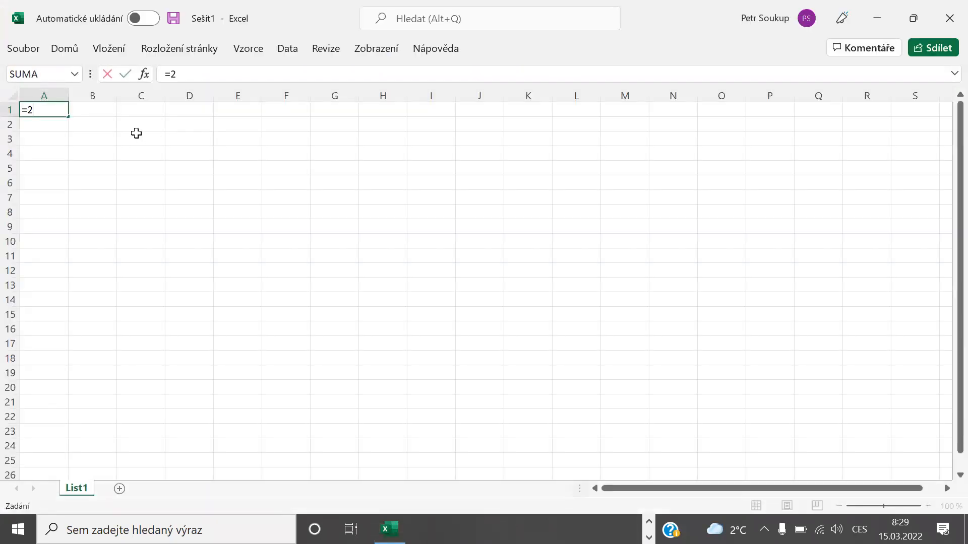
key("alt+shift")
type("/od")
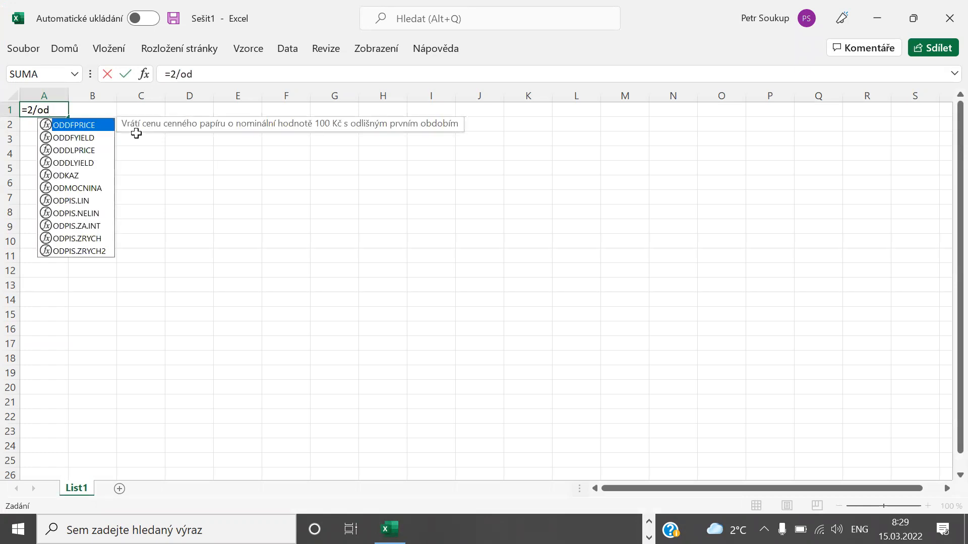
type("mocn")
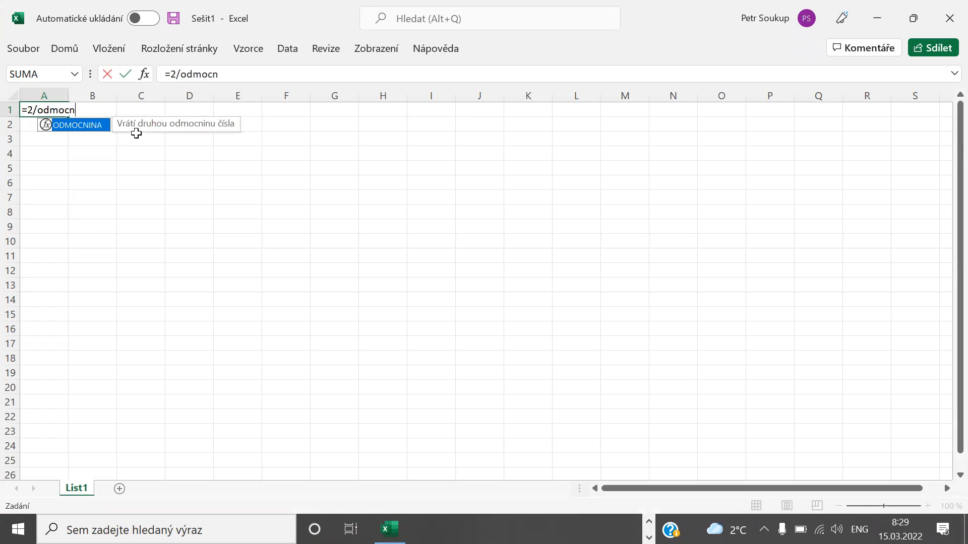
type("ina(")
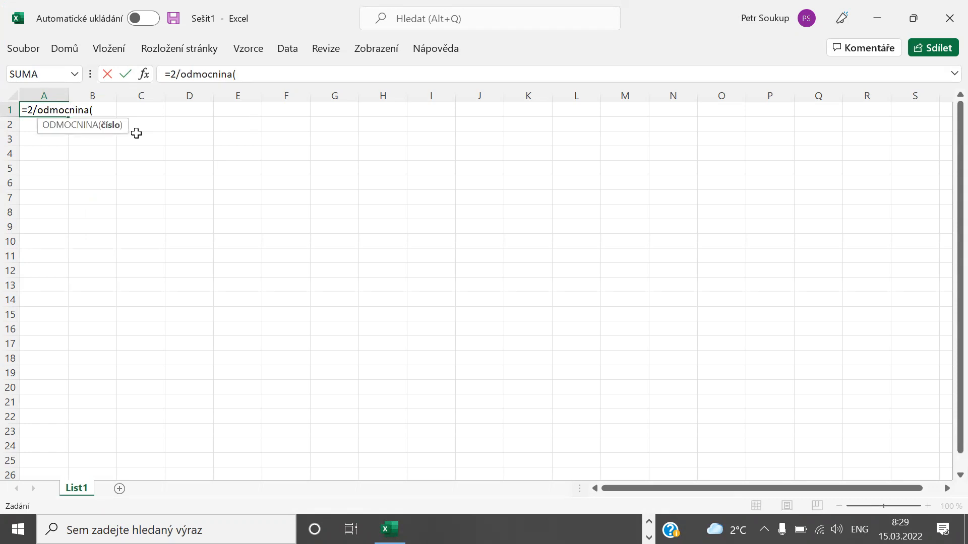
type("\"^£")
key("BackSpace")
key("BackSpace")
key("BackSpace")
type("263)")
key("Return")
key("Up")
Magnify the worksheet to 180 % to read the result in A1, and switch back to the SPSS data.
left_click(928, 506)
left_click(928, 506)
left_click(927, 506)
left_click(927, 506)
left_click(927, 506)
left_click(927, 506)
left_click(927, 506)
left_click(927, 506)
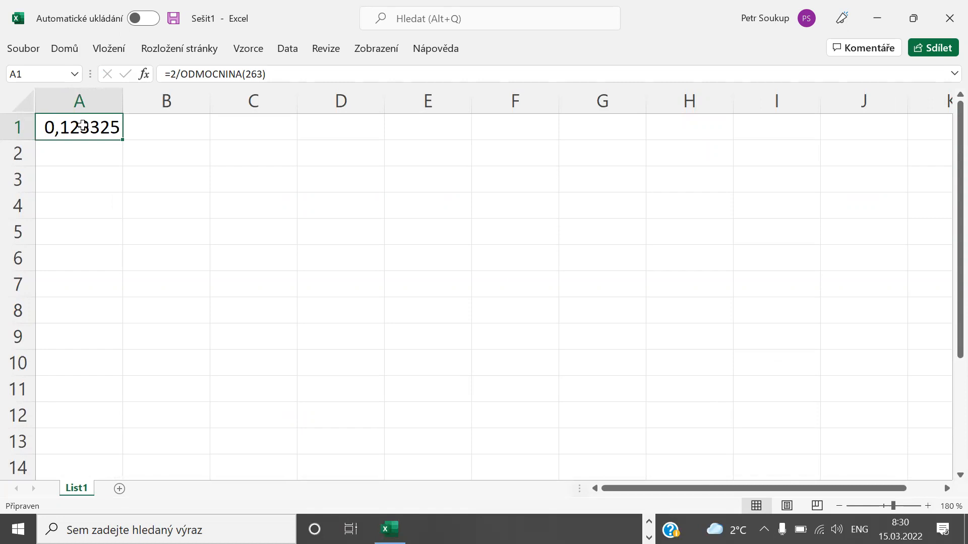
key("alt+Tab")
key("alt+Tab")
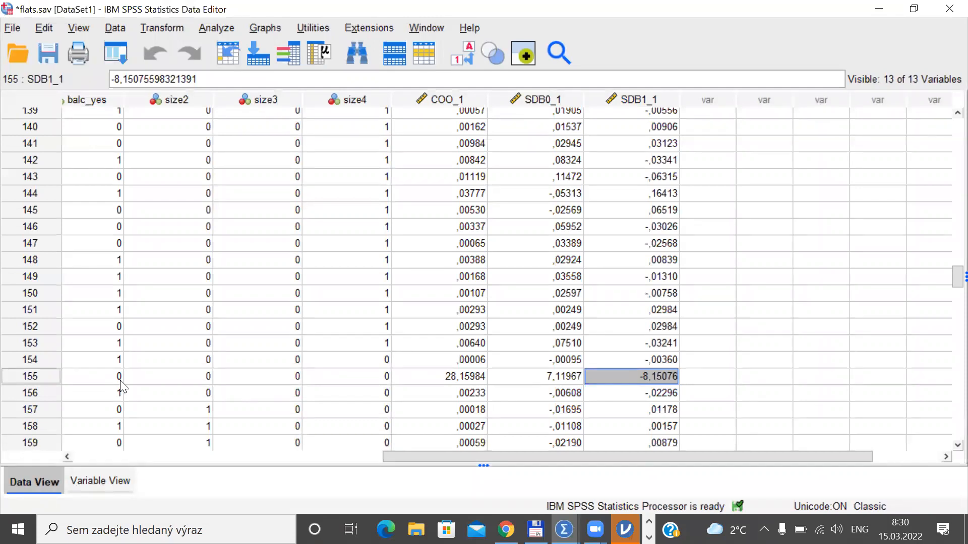
Compare both standardized DfBetas of case 155 with the cut-off calculated in the Excel worksheet.
left_click(555, 379)
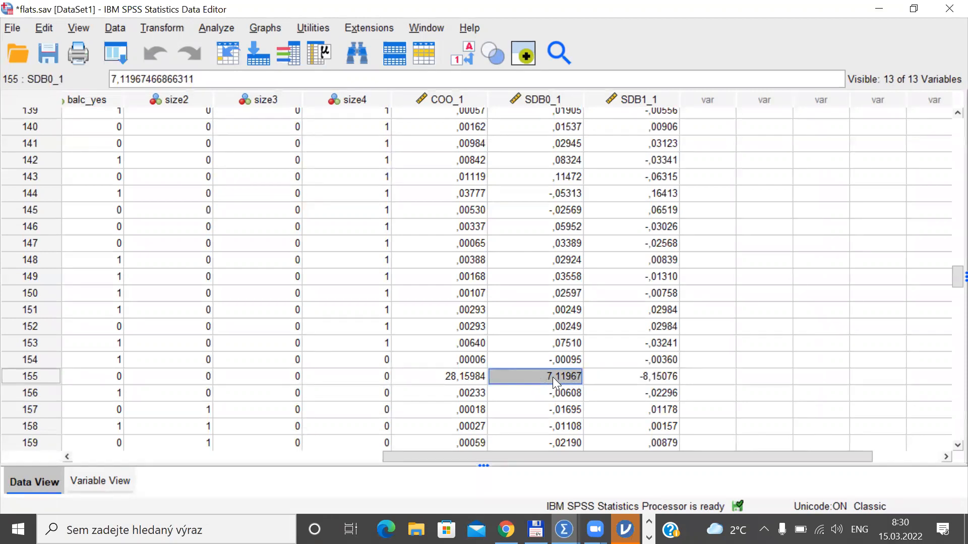
left_click(652, 376)
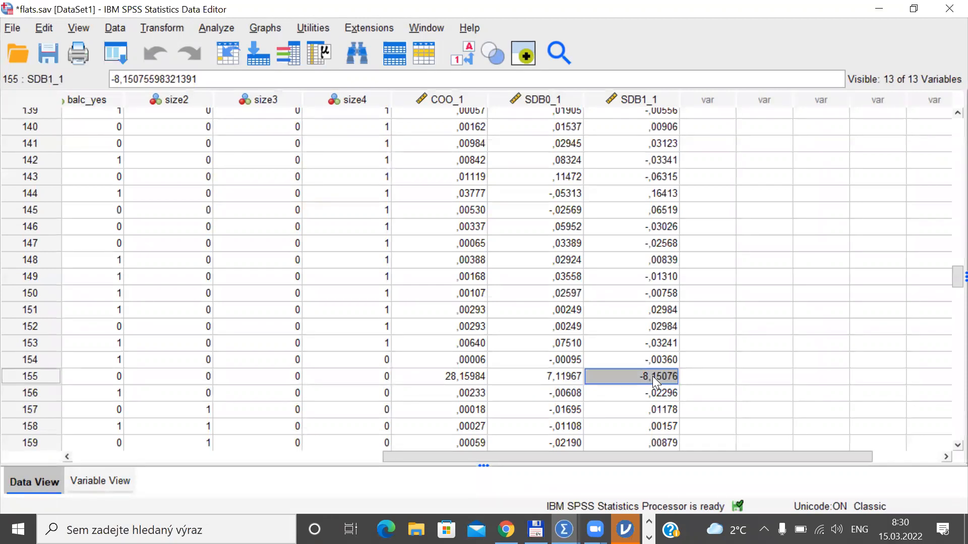
left_click(558, 381)
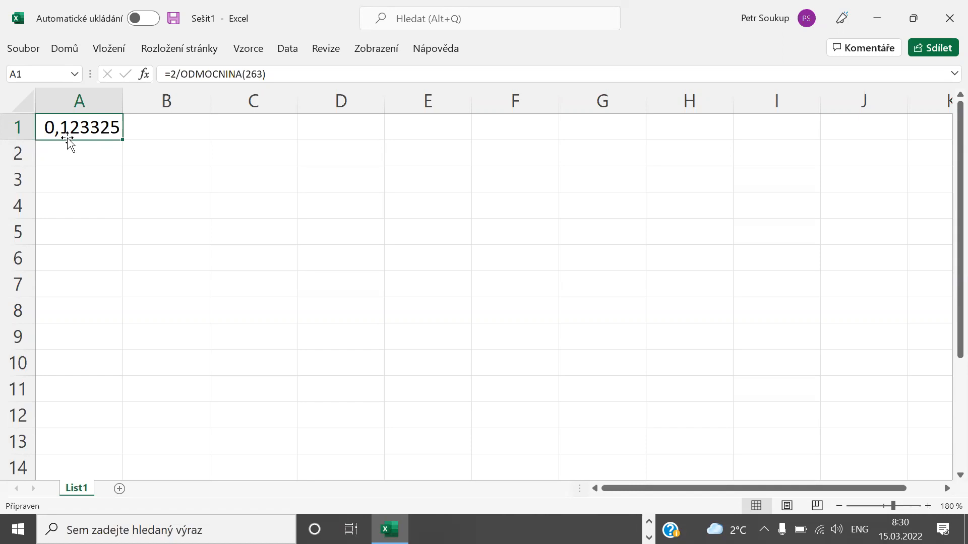
Switch to the SPSS output and select the Residuals Statistics table to review the Cook's distance summary.
key("alt+Tab")
key("alt+Tab")
key("alt+Tab")
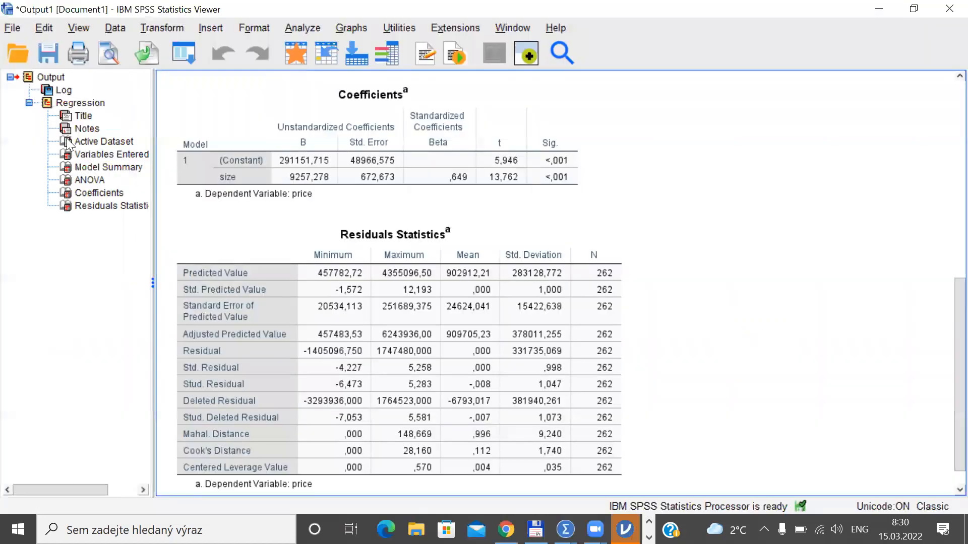
left_click(258, 271)
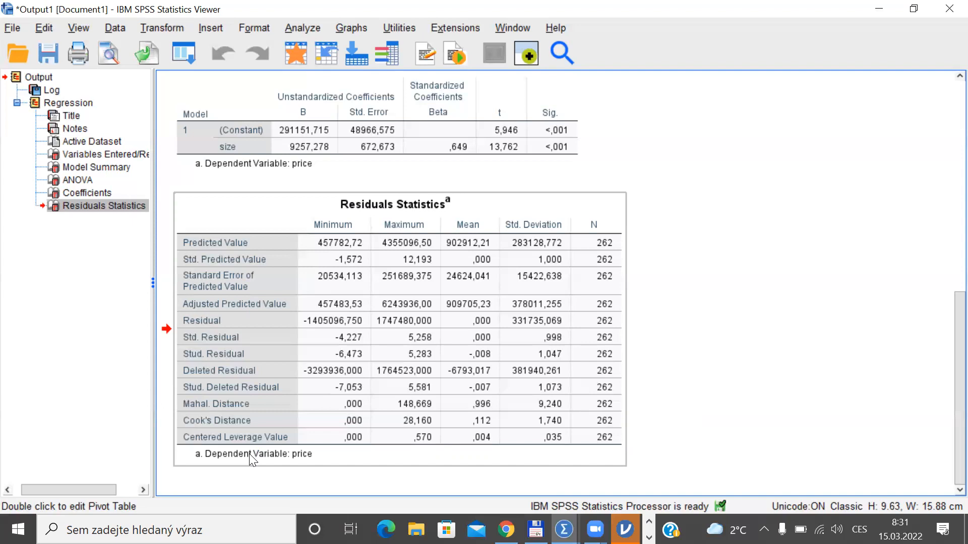
Select the whole row of case 155 in the flats data and consult its values alongside the regression output.
key("alt+Tab")
key("alt+Tab")
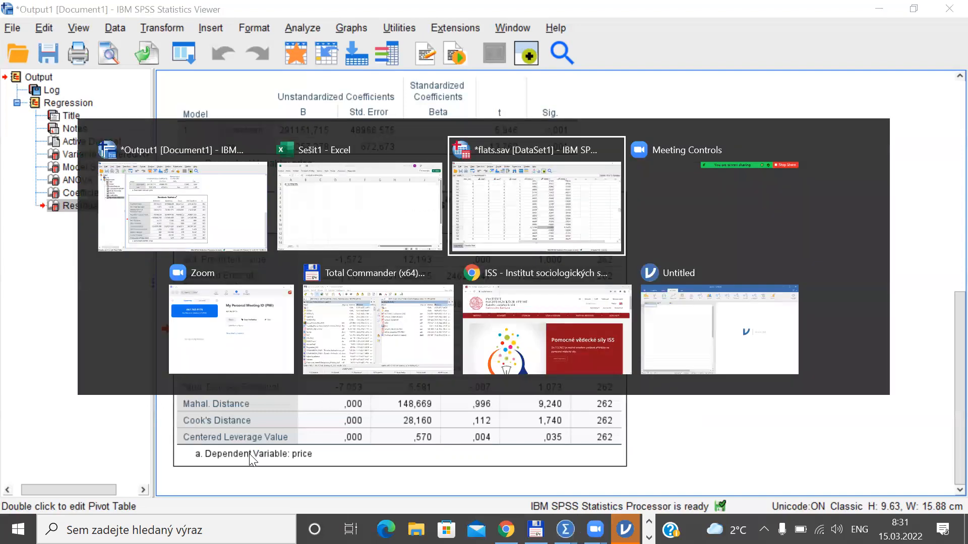
left_click(39, 377)
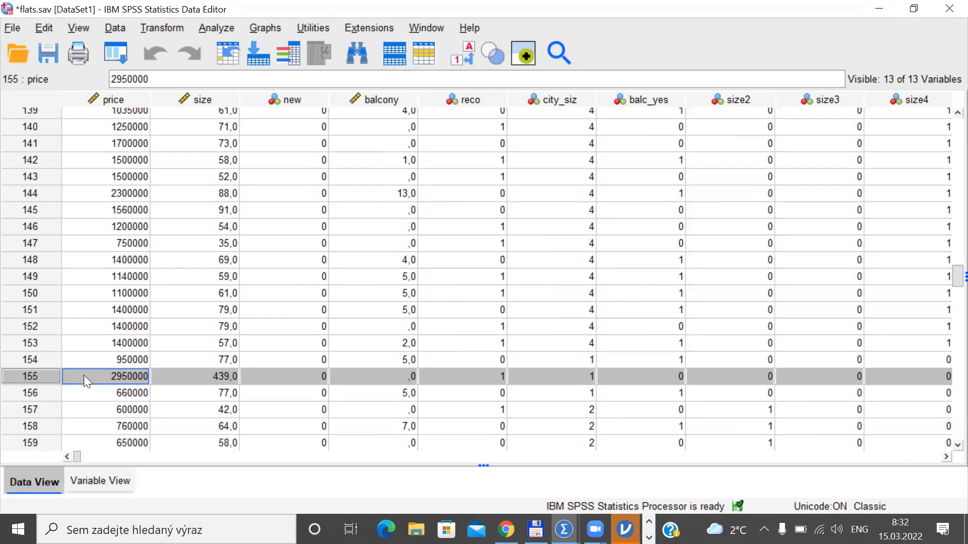
key("alt+Tab")
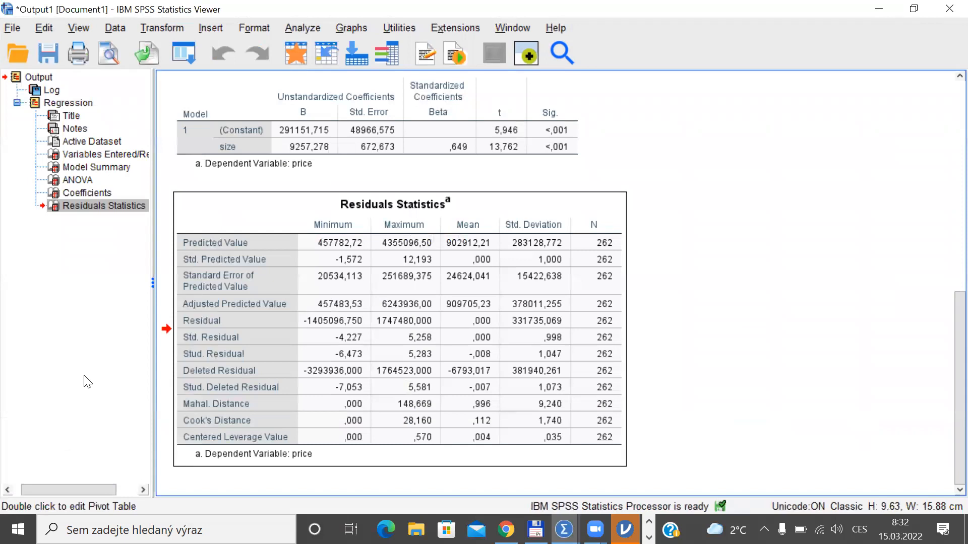
key("alt+Tab")
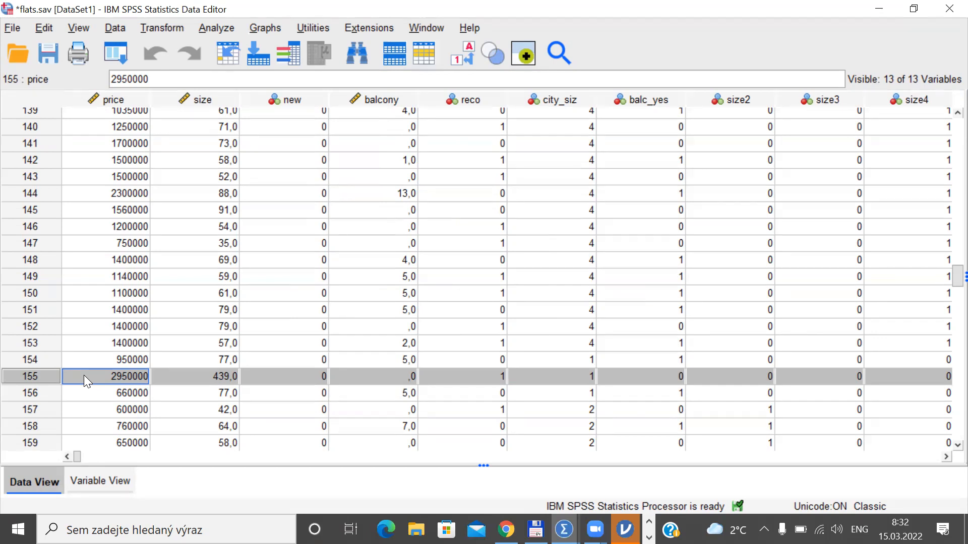
Reopen the linear regression of price on size and exclude Cook's distances and standardized DfBetas from the saved variables.
left_click(226, 30)
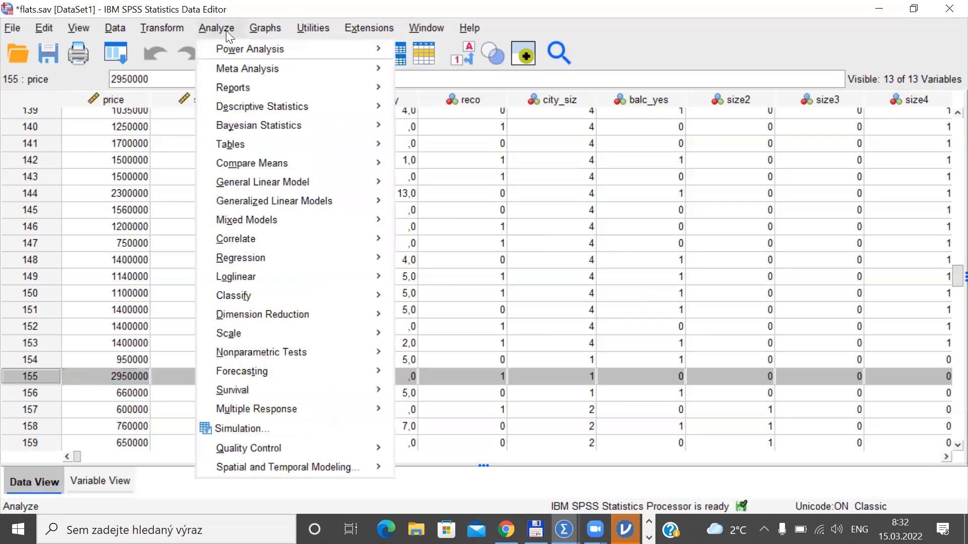
mouse_move(354, 266)
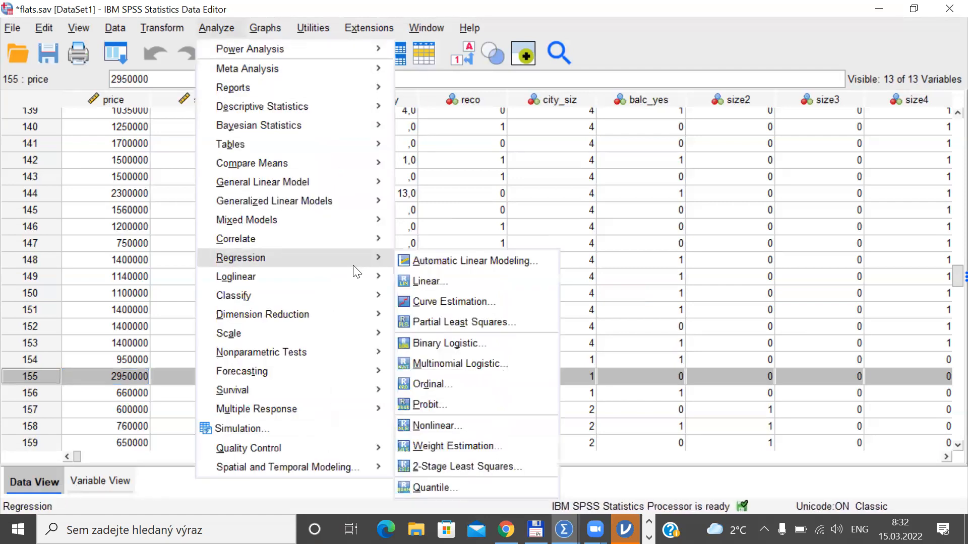
left_click(456, 284)
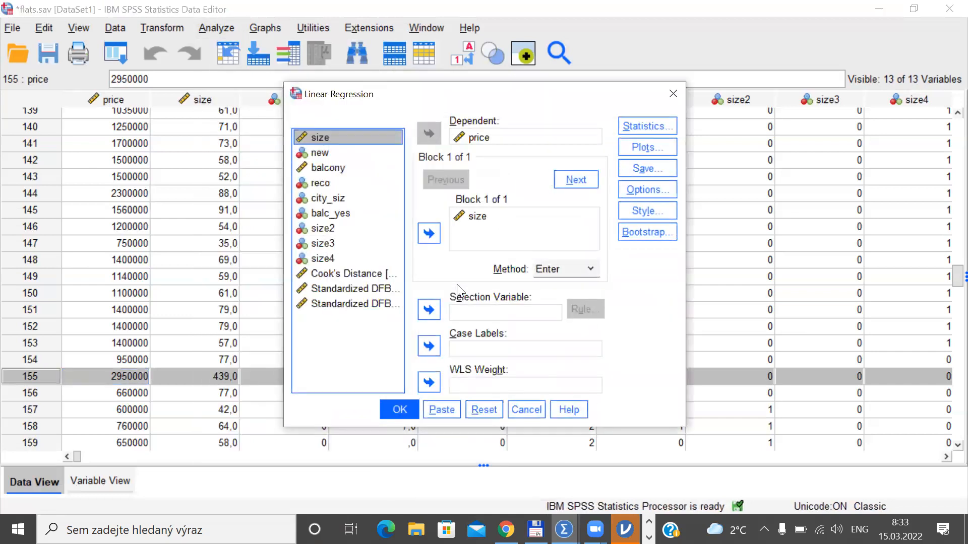
left_click(671, 172)
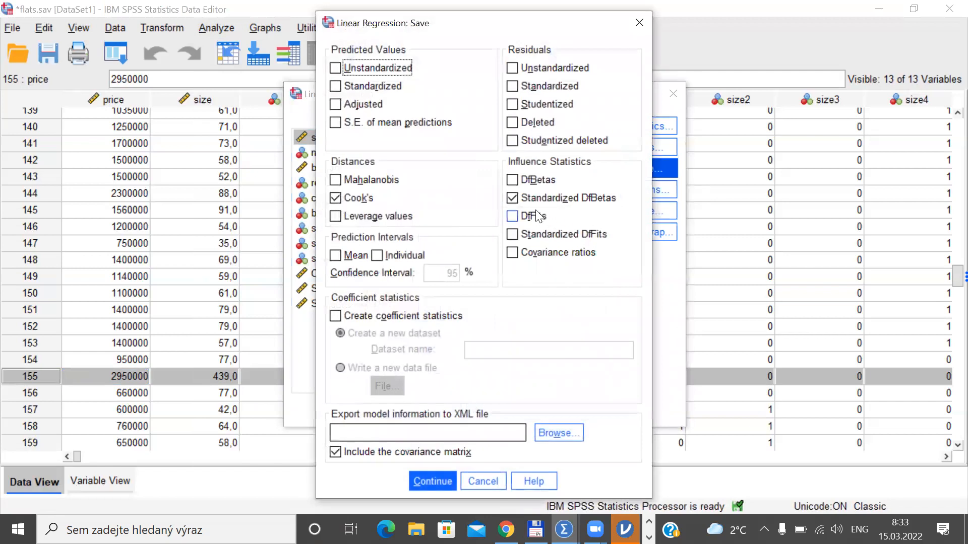
left_click(512, 197)
left_click(335, 198)
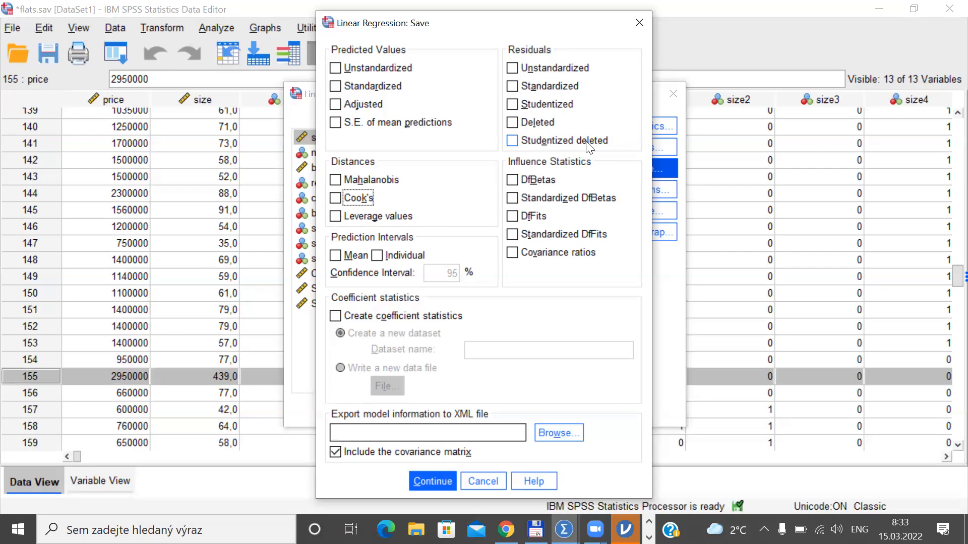
Choose only the unstandardized residuals for saving and run the regression.
left_click(513, 85)
left_click(510, 69)
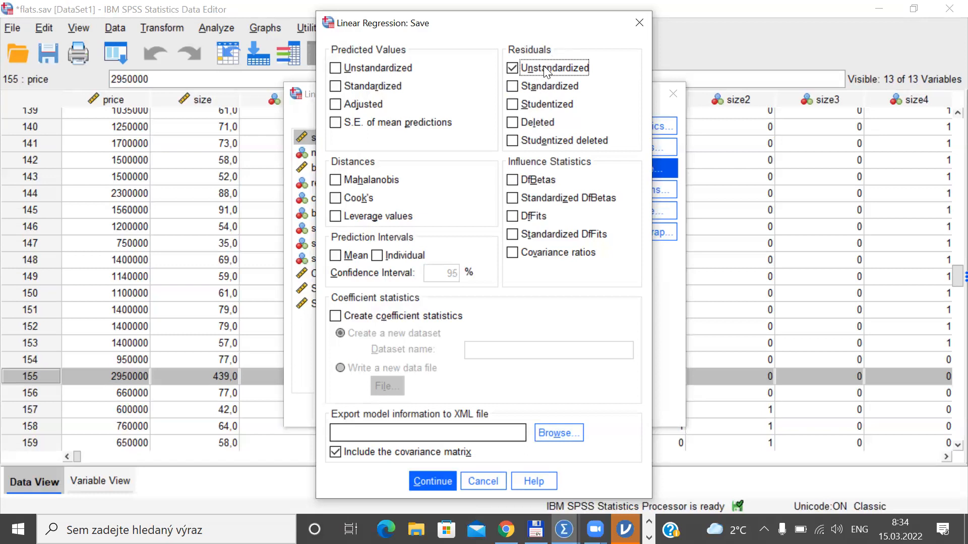
left_click(438, 479)
left_click(396, 409)
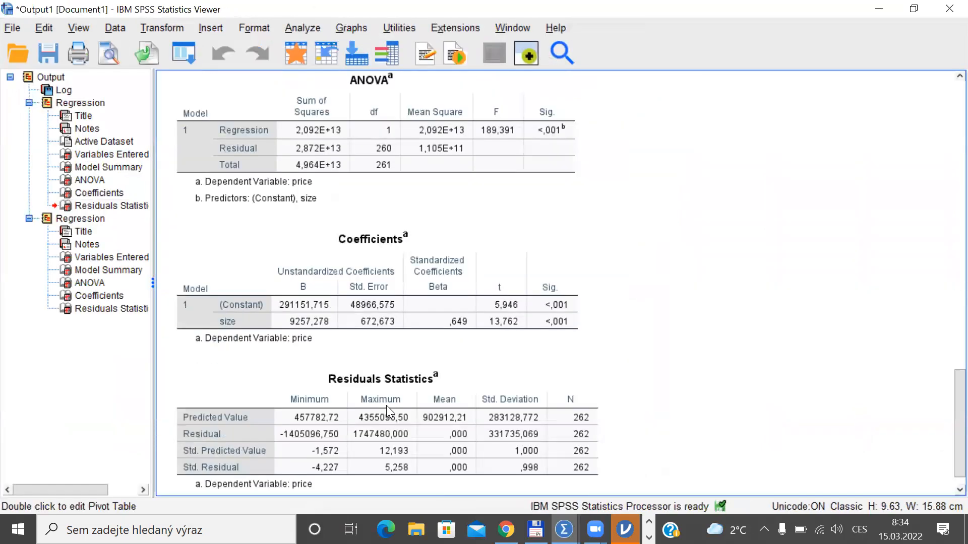
Return to the flats data and select the newly saved residual column RES_1.
left_click(564, 530)
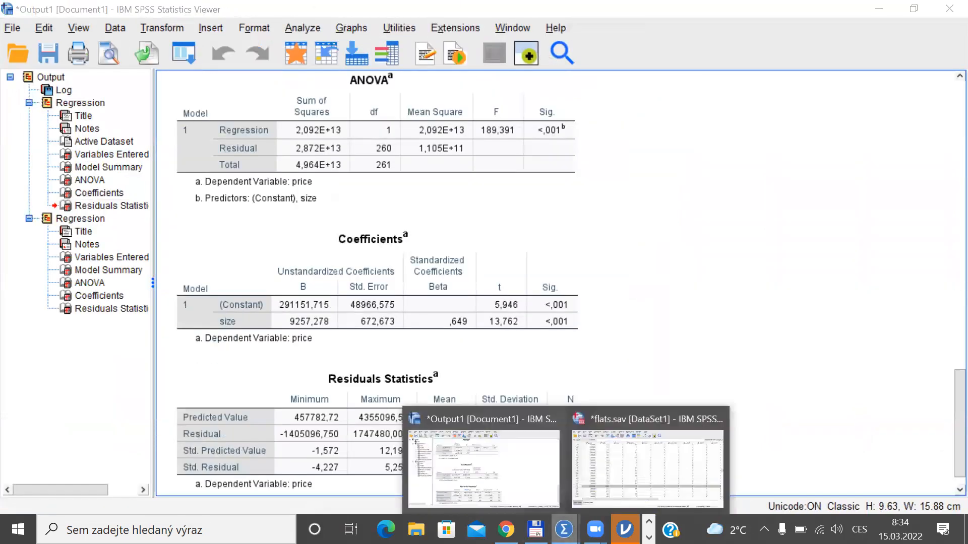
left_click(615, 492)
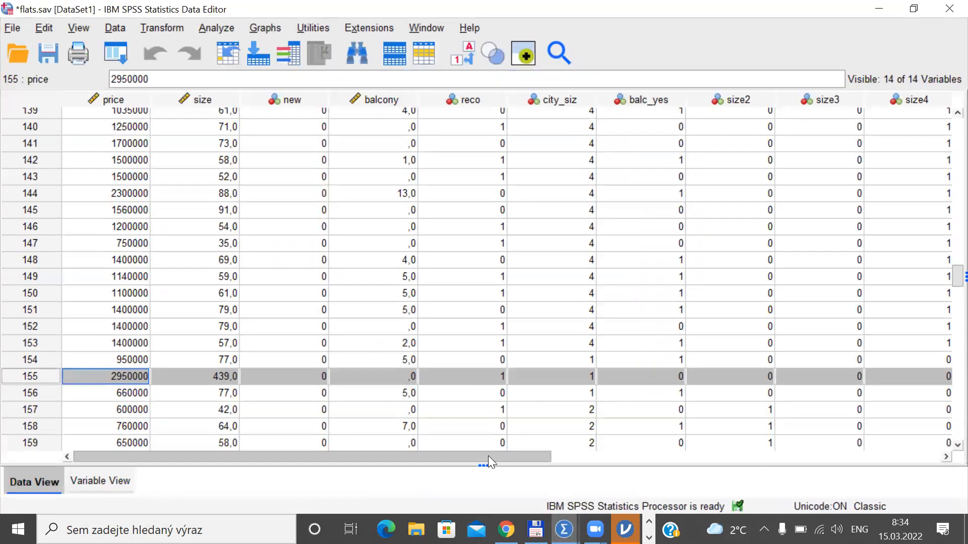
left_click_drag(488, 456, 865, 455)
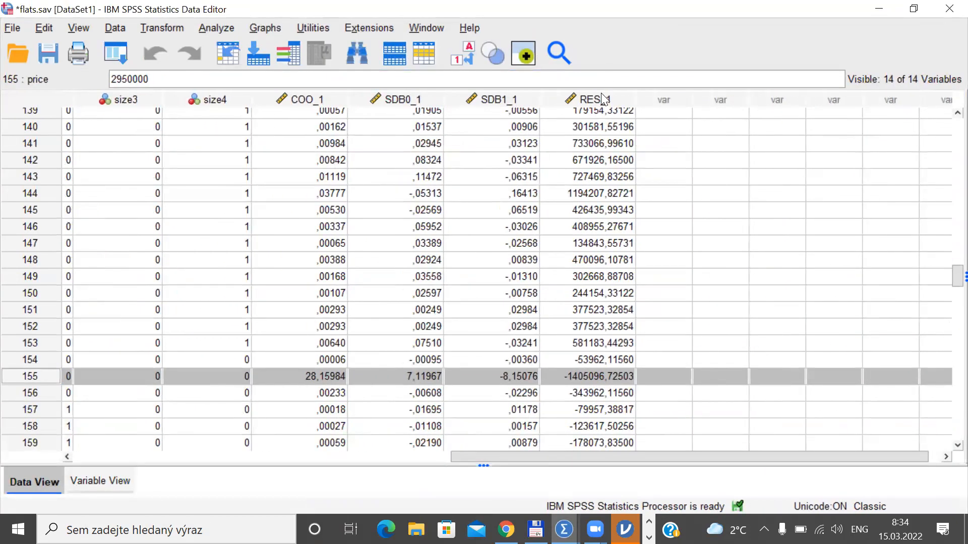
left_click(603, 99)
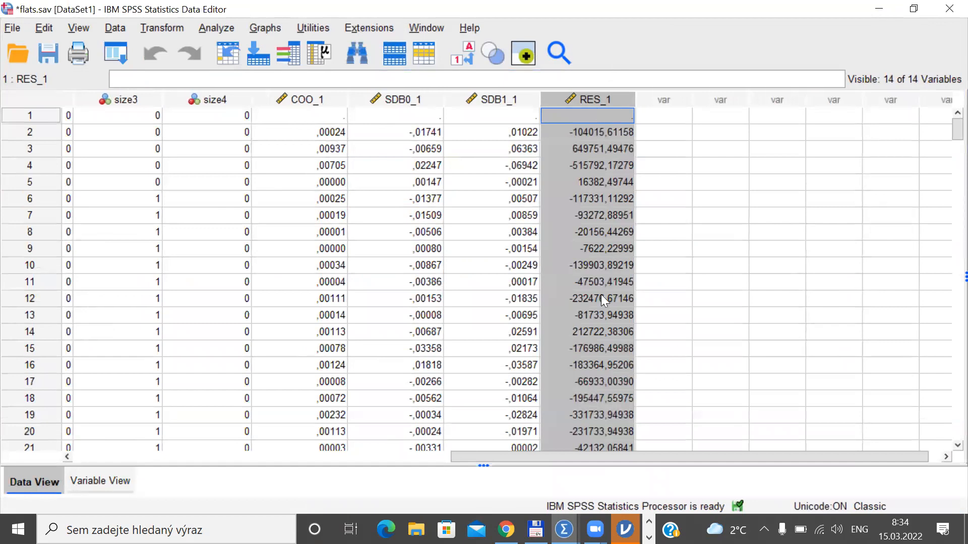
Examine the signs and sizes of the residuals for cases 2 to 6 in RES_1, and select the empty column beside it.
left_click(588, 133)
left_click(594, 150)
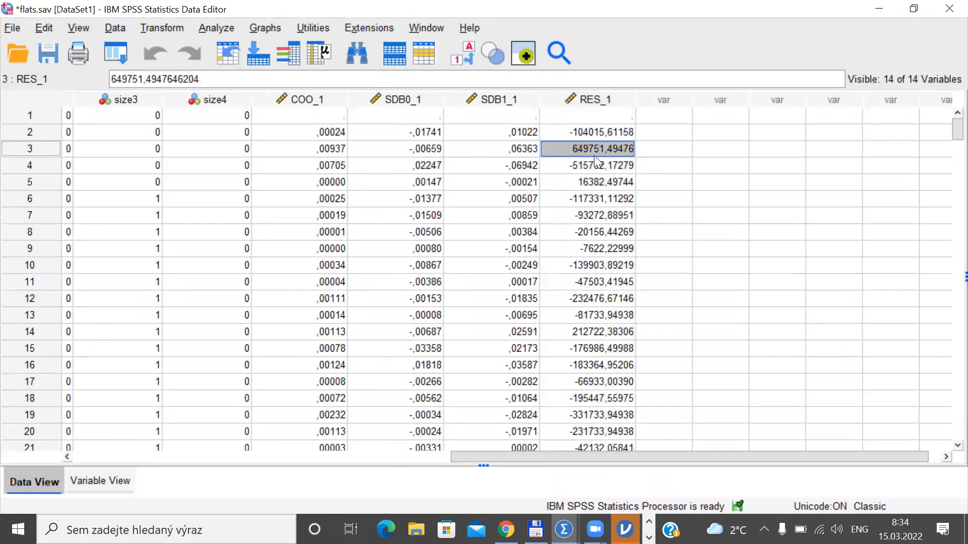
left_click(594, 165)
left_click(590, 132)
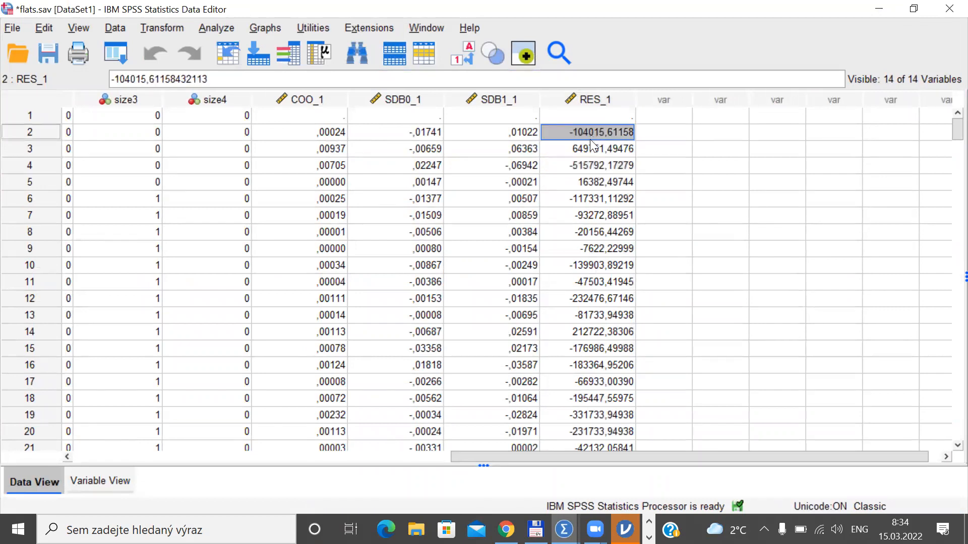
left_click(590, 146)
left_click(595, 165)
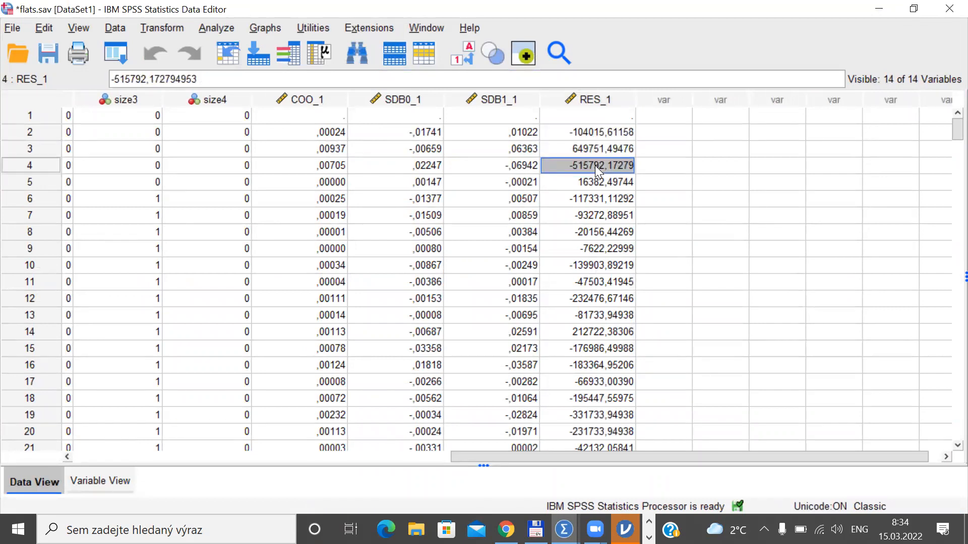
left_click(597, 181)
left_click(597, 198)
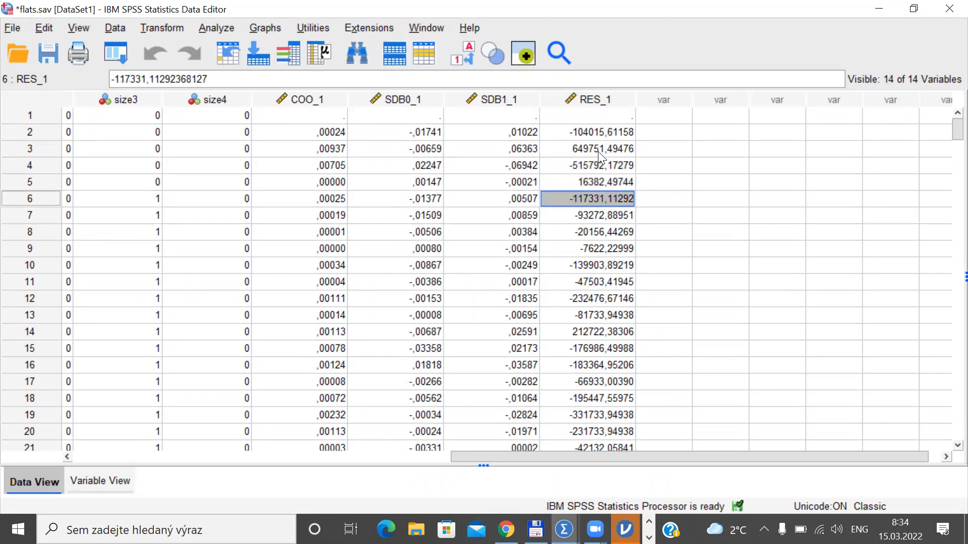
left_click(586, 132)
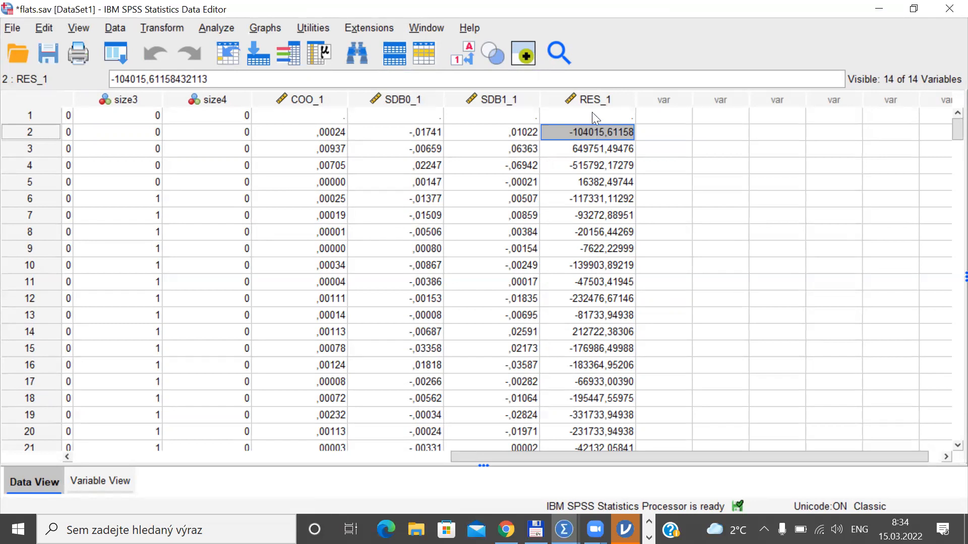
left_click(587, 99)
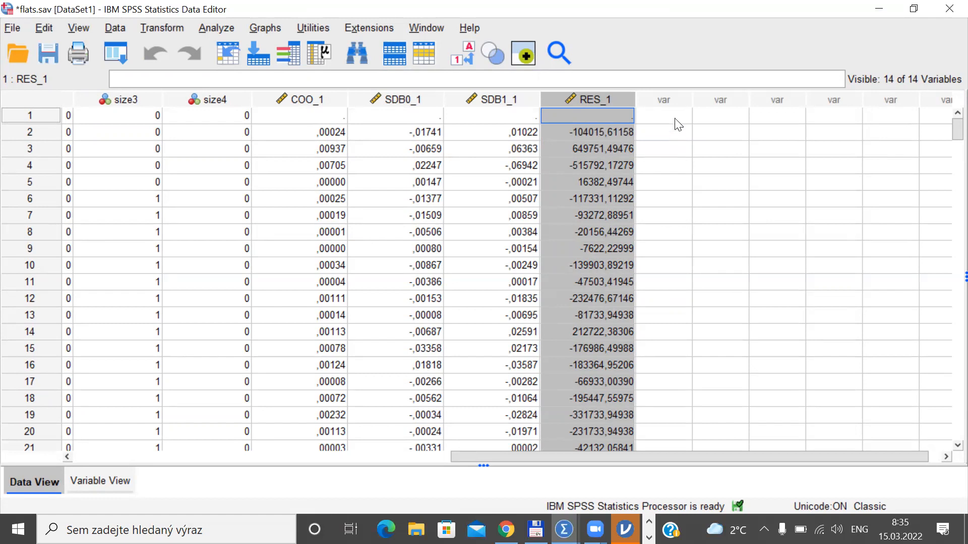
left_click(674, 100)
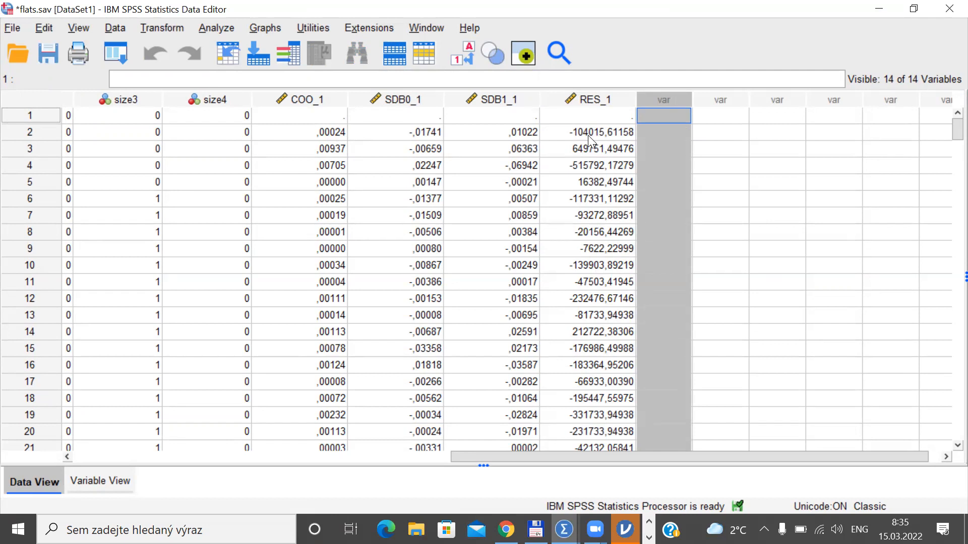
Start computing a new variable with absres as the target variable name.
left_click(171, 29)
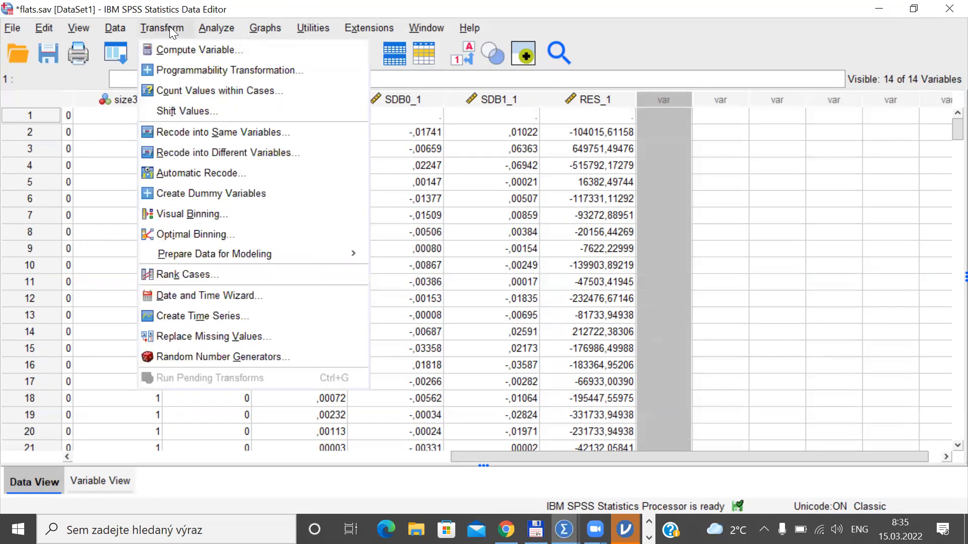
left_click(184, 48)
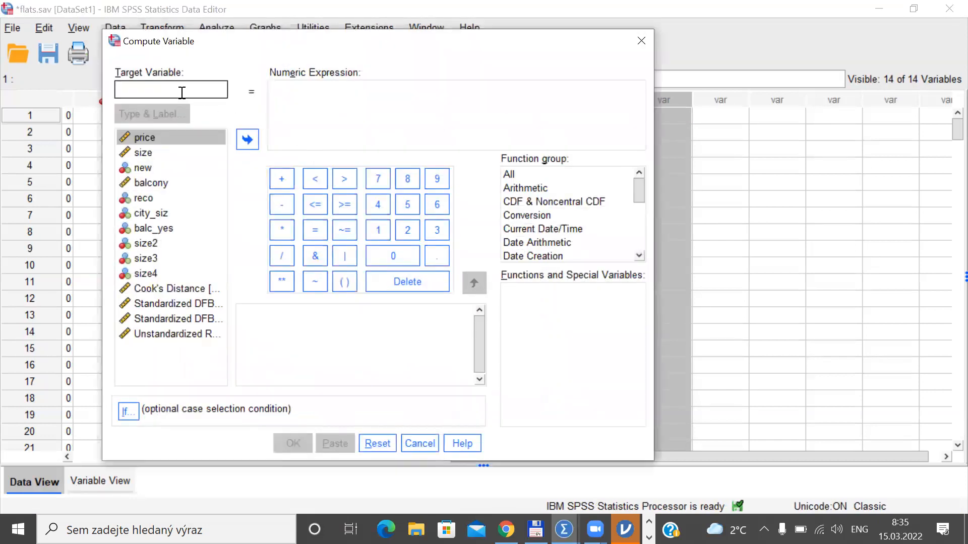
type("abs")
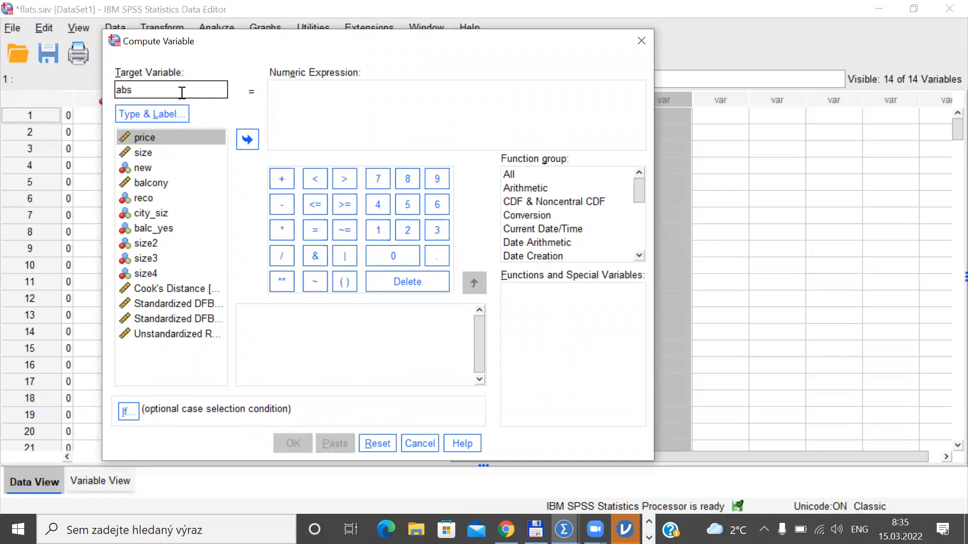
type("res")
Insert the Abs function from the Arithmetic group into the numeric expression for absres.
left_click(294, 96)
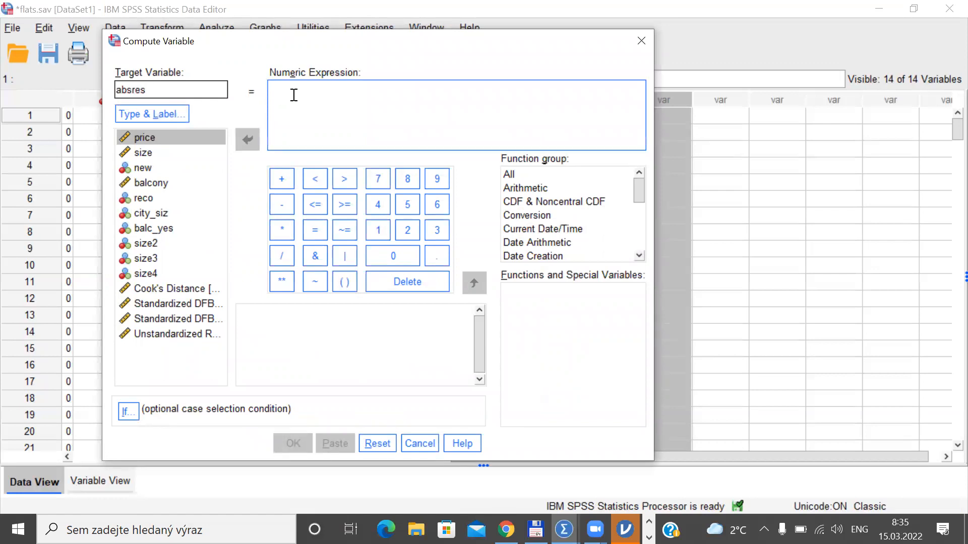
left_click(521, 174)
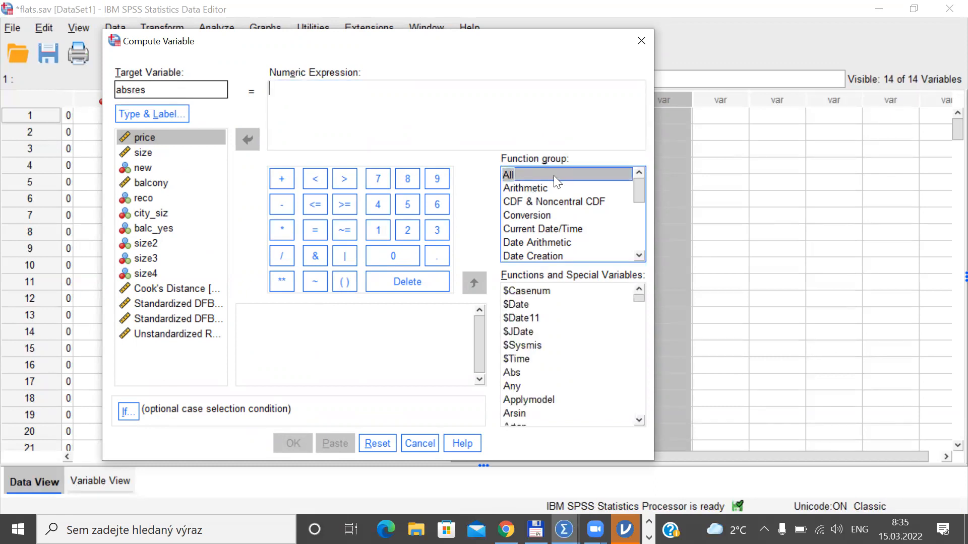
left_click(536, 188)
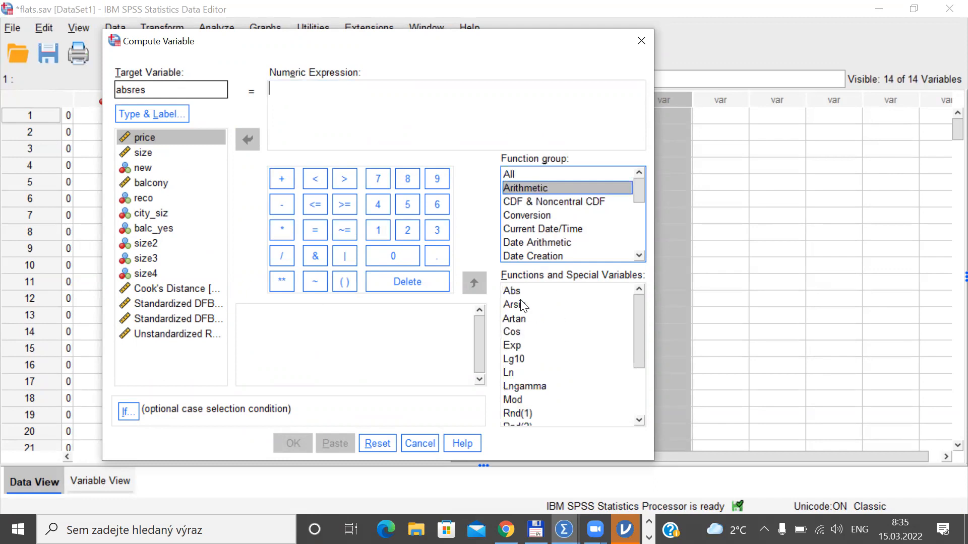
left_click(509, 291)
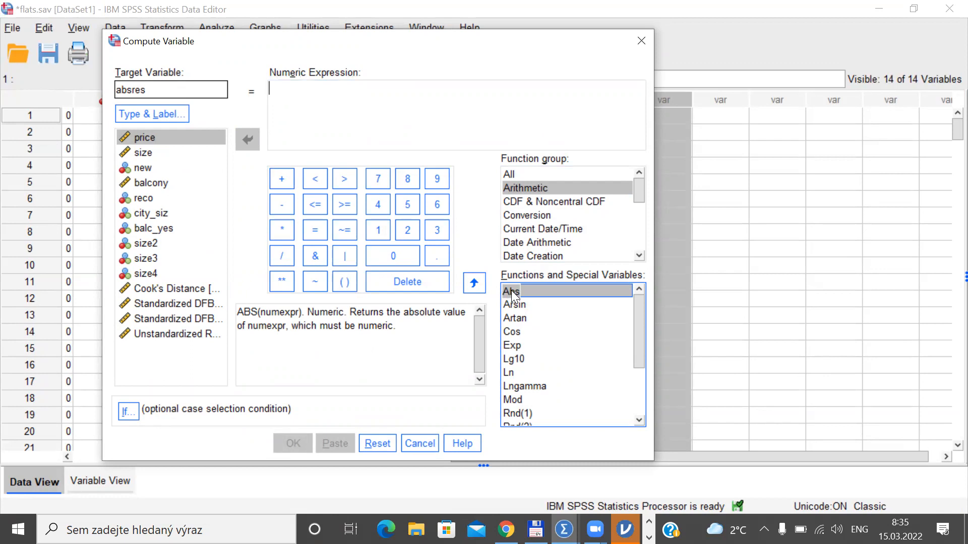
left_click(475, 286)
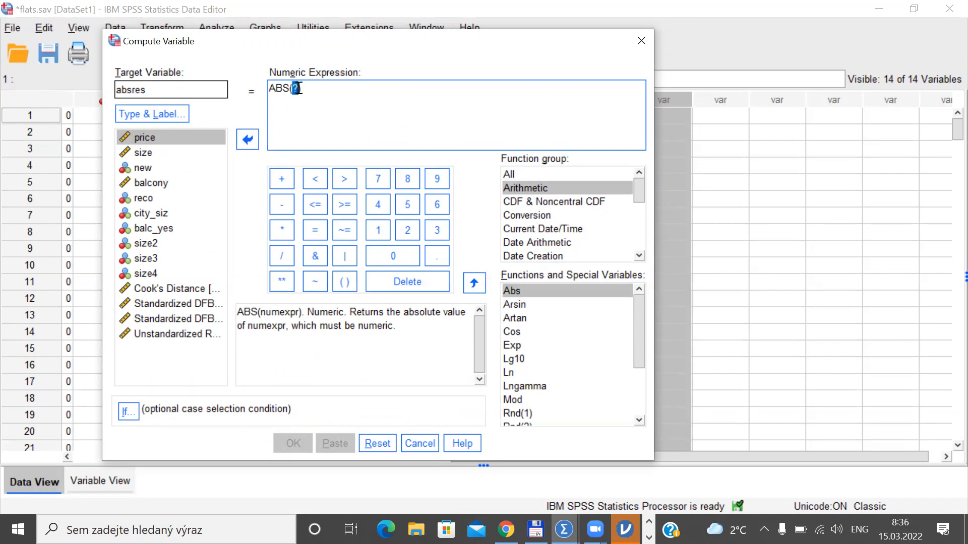
Complete the numeric expression as ABS(RES_1) with the unstandardized residual variable and compute absres.
left_click(157, 335)
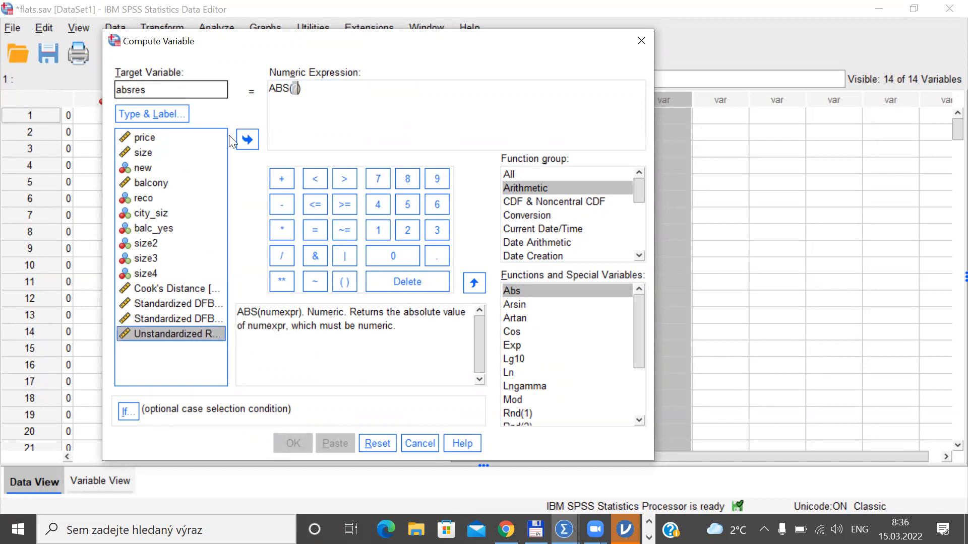
left_click(247, 141)
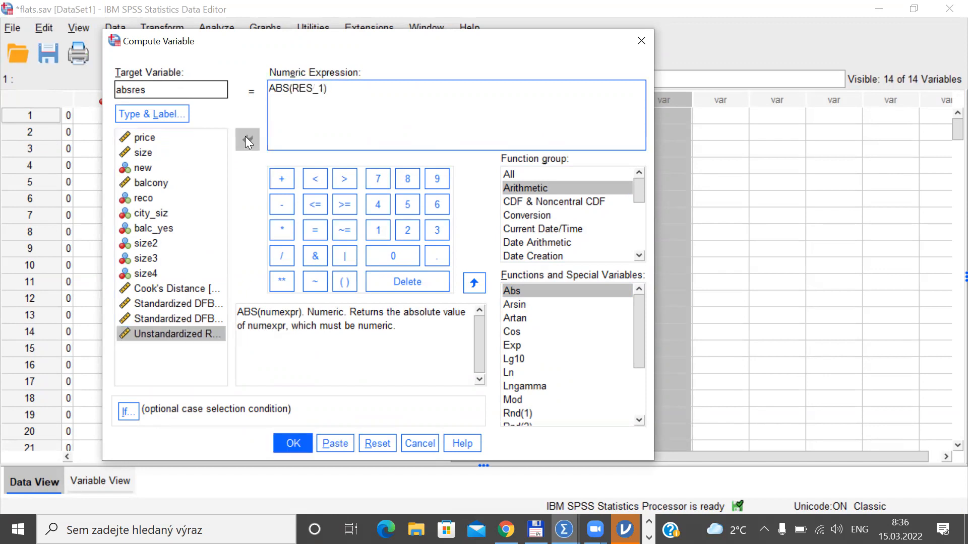
left_click_drag(268, 88, 323, 88)
left_click(295, 443)
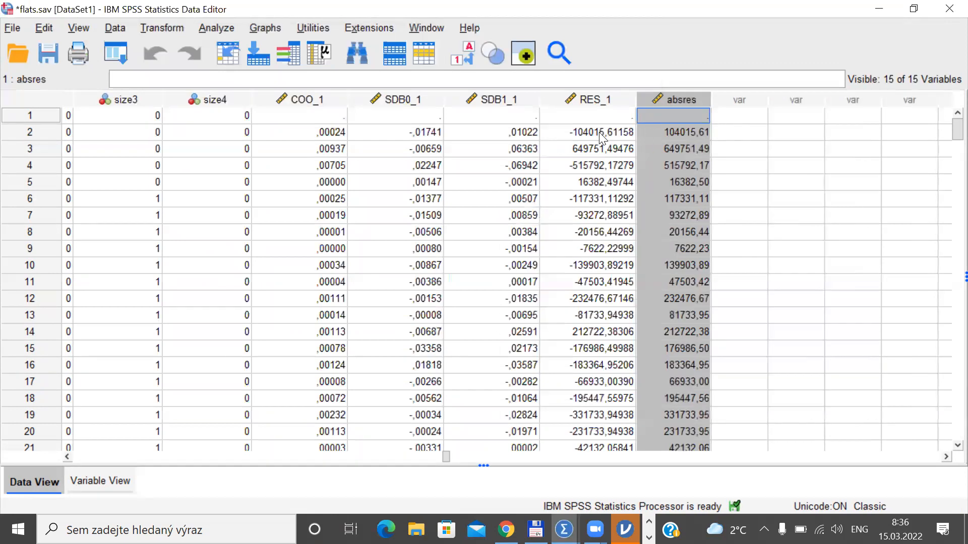
Compare the RES_1 and absres values of cases 2 and 3.
left_click(587, 132)
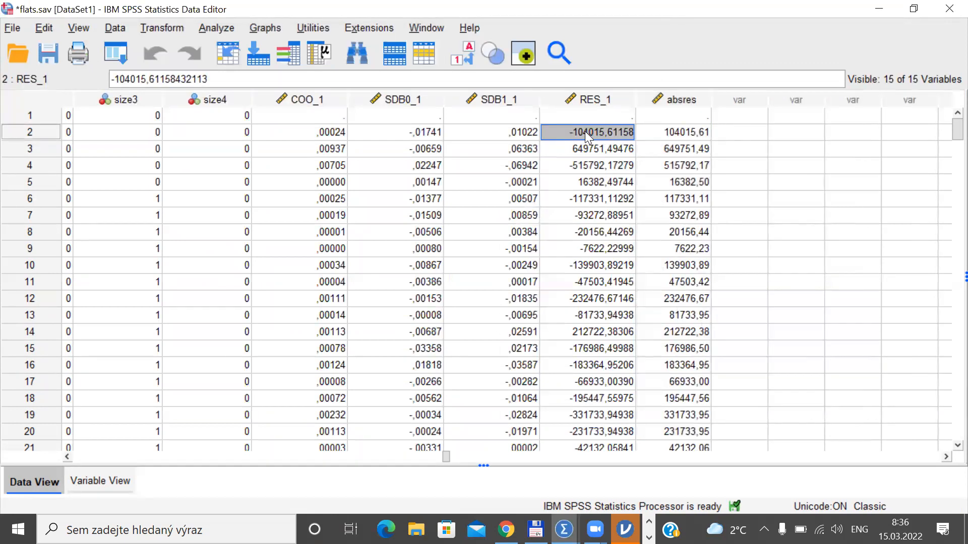
left_click(667, 132)
left_click(605, 149)
left_click(676, 148)
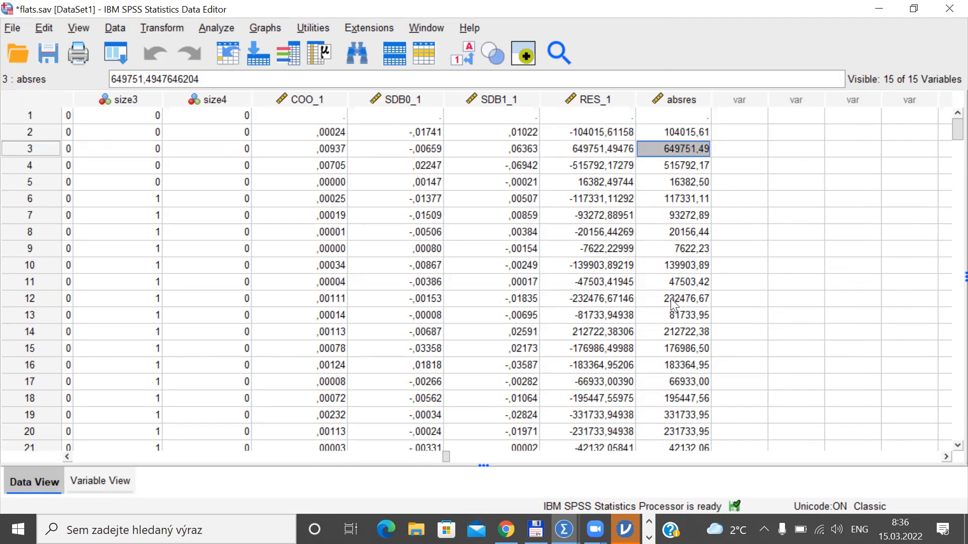
Run a linear regression with absres instead of price as the dependent variable and size as the predictor.
left_click(220, 29)
mouse_move(277, 149)
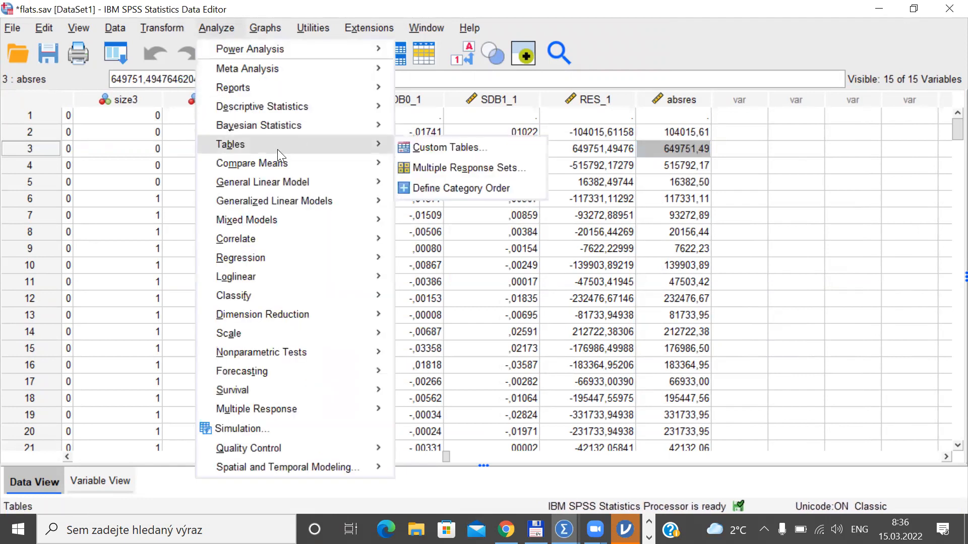
mouse_move(331, 259)
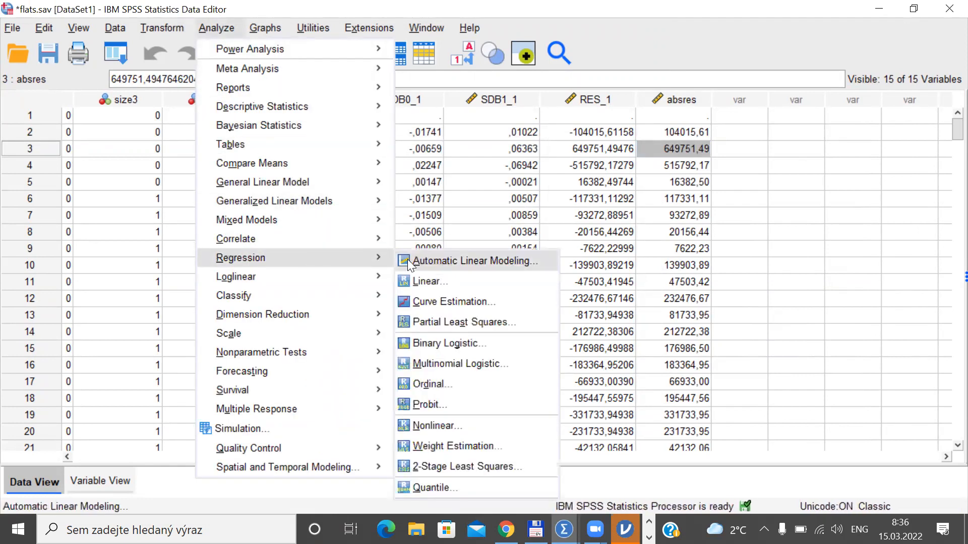
left_click(428, 281)
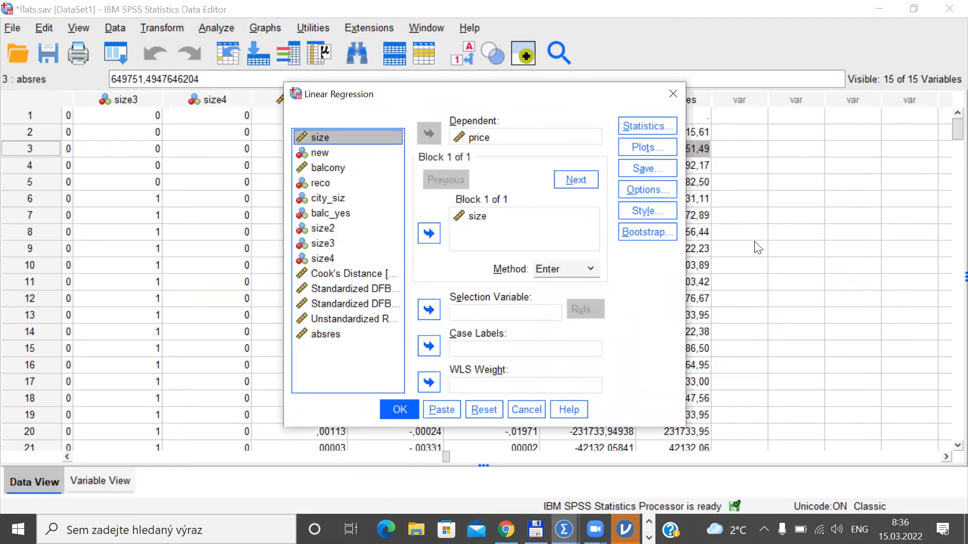
left_click(477, 138)
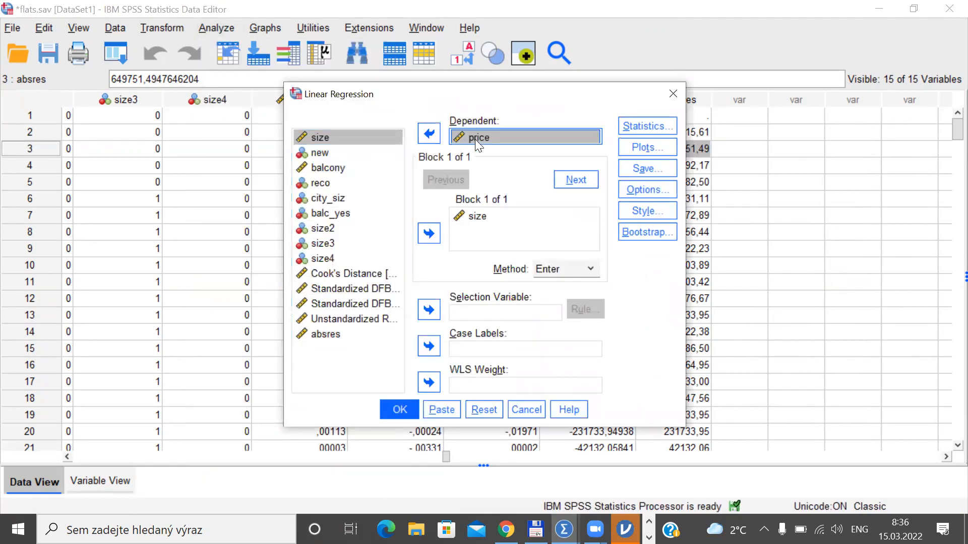
left_click(429, 133)
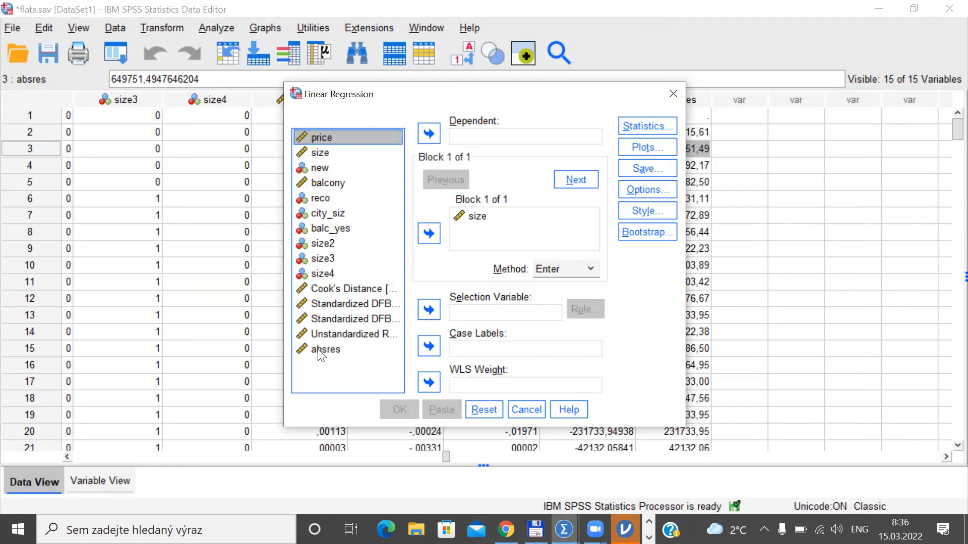
left_click(326, 349)
left_click(422, 135)
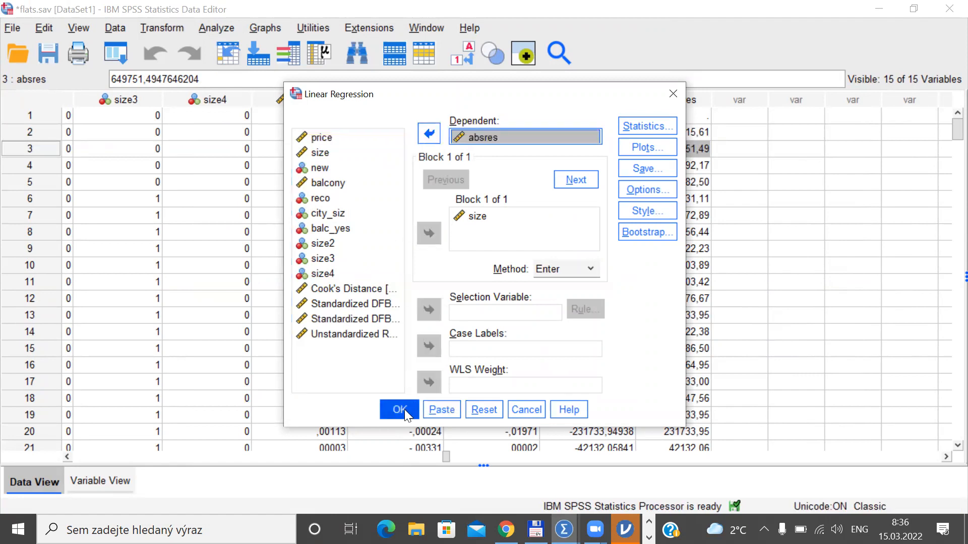
left_click(401, 409)
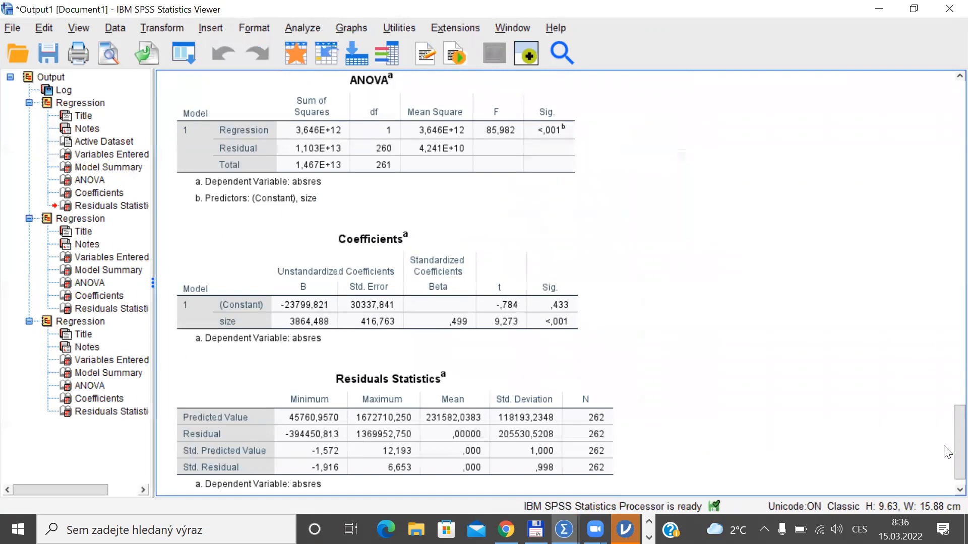
Examine the coefficient and significance of size in the Coefficients table of the absres regression.
left_click(349, 273)
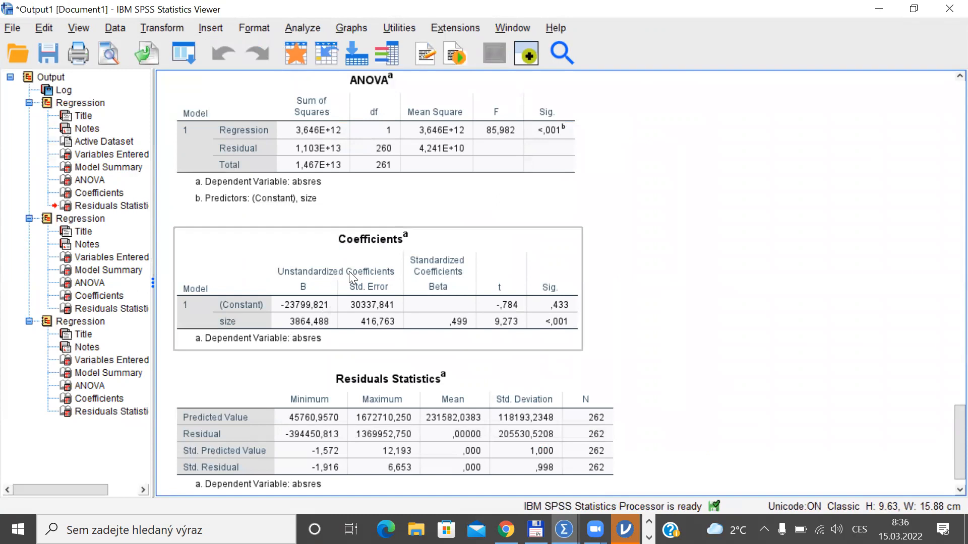
left_click(328, 291)
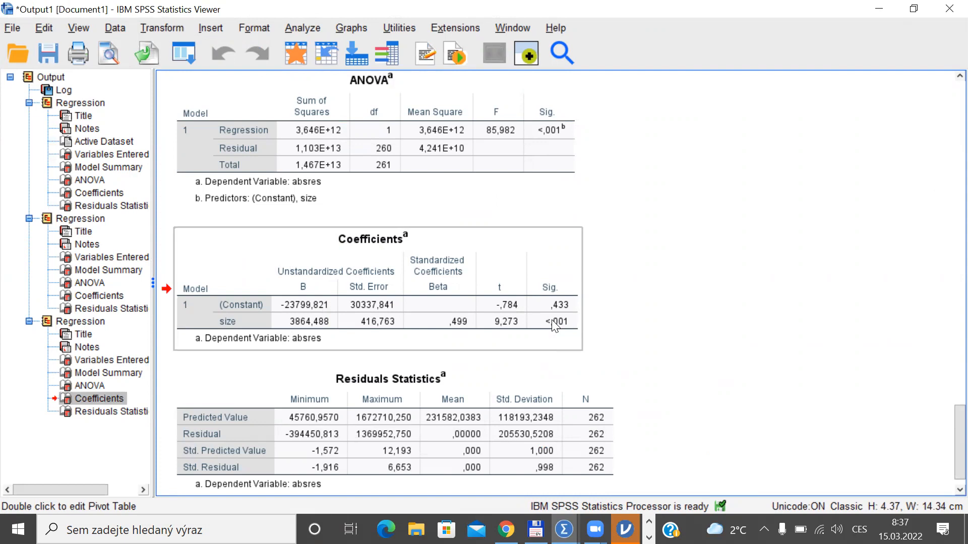
left_click(188, 63)
left_click(192, 82)
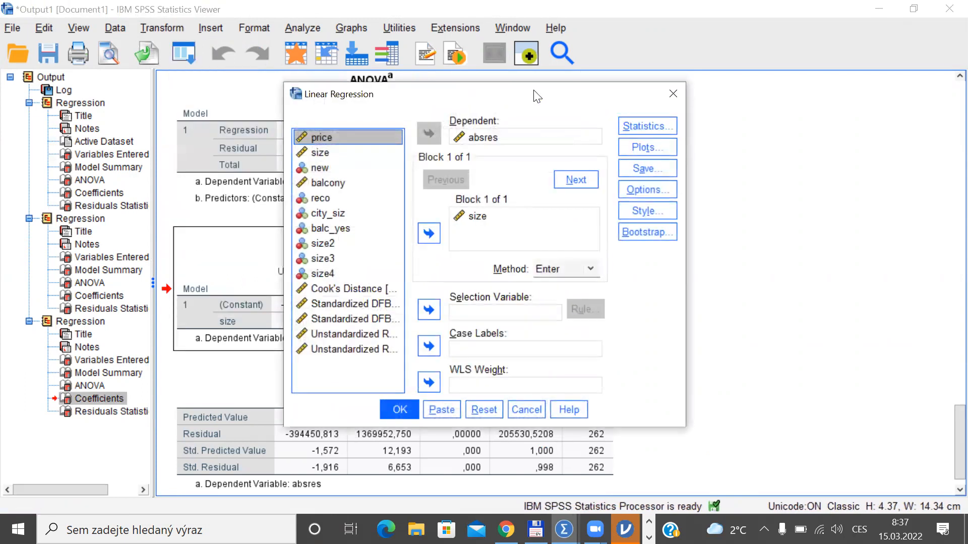
left_click_drag(524, 83, 513, 61)
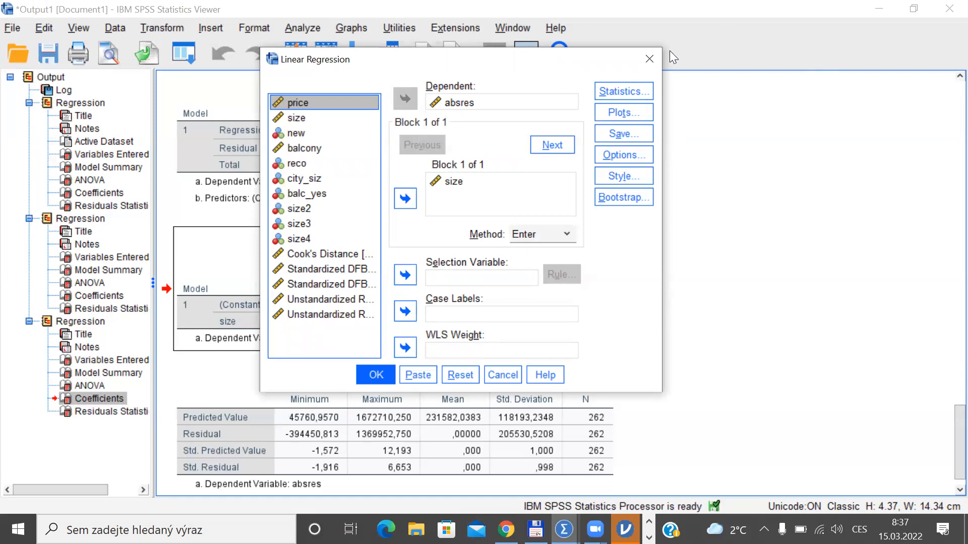
left_click(650, 59)
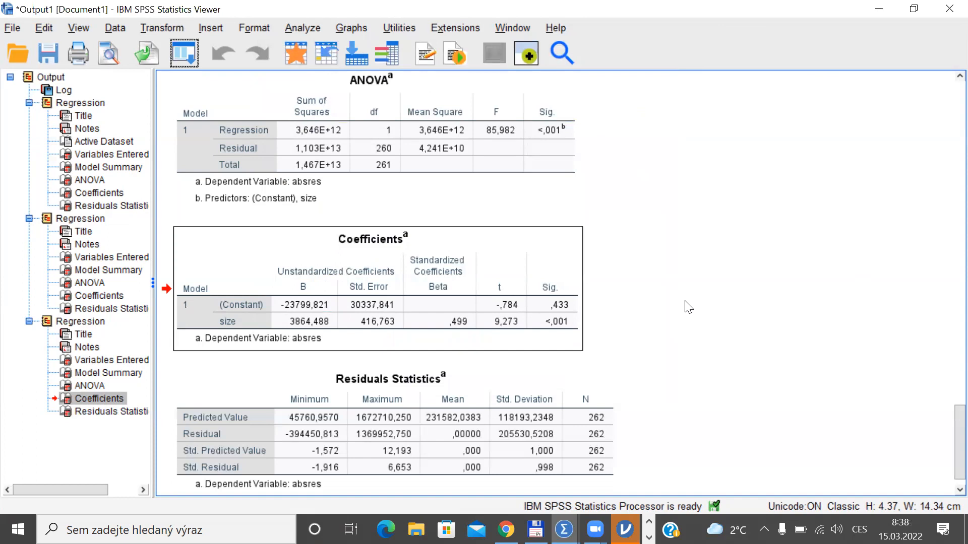
Return to the flats data and select the size, new and balcony columns.
key("alt+Tab")
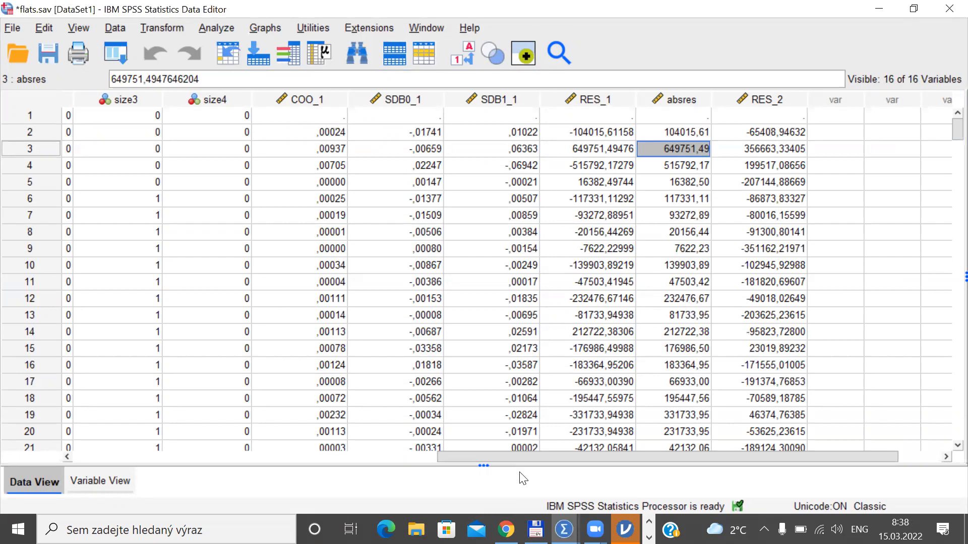
left_click_drag(483, 456, 77, 458)
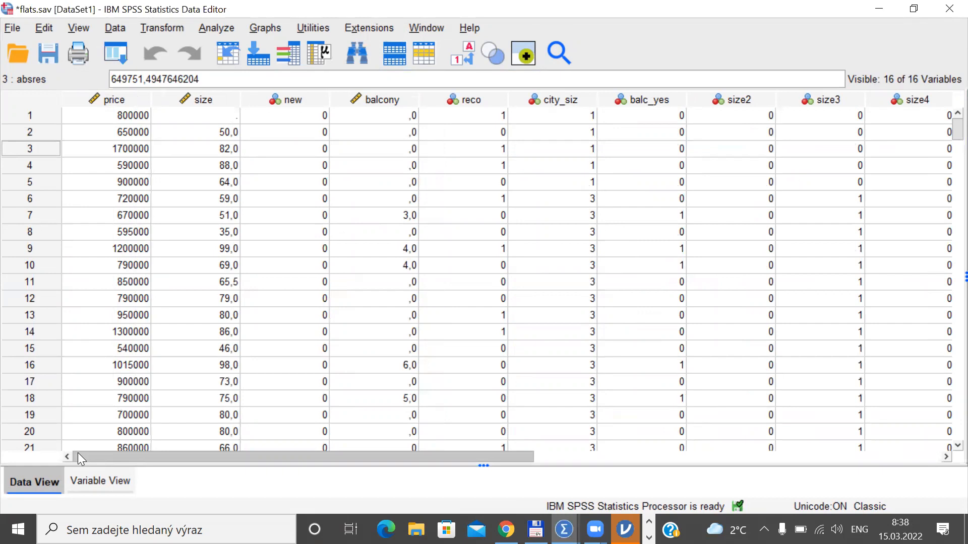
left_click_drag(202, 100, 359, 98)
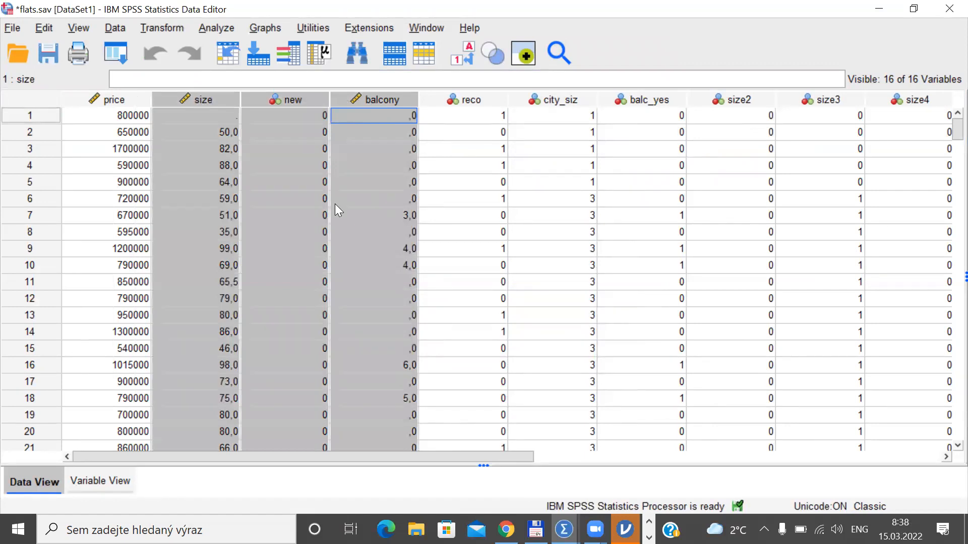
Reopen the linear regression setup and turn off saving of unstandardized residuals.
left_click(115, 53)
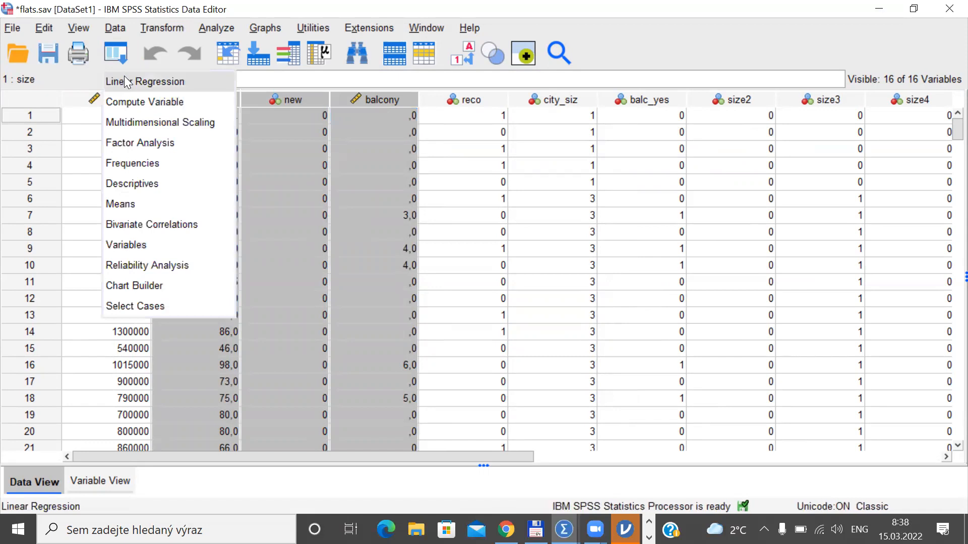
left_click(124, 77)
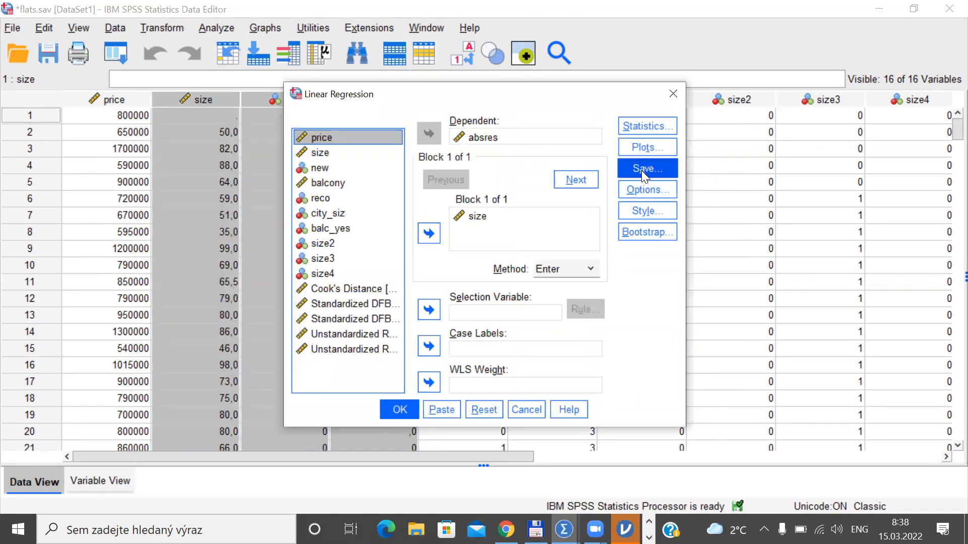
left_click(641, 170)
left_click(512, 68)
left_click(436, 479)
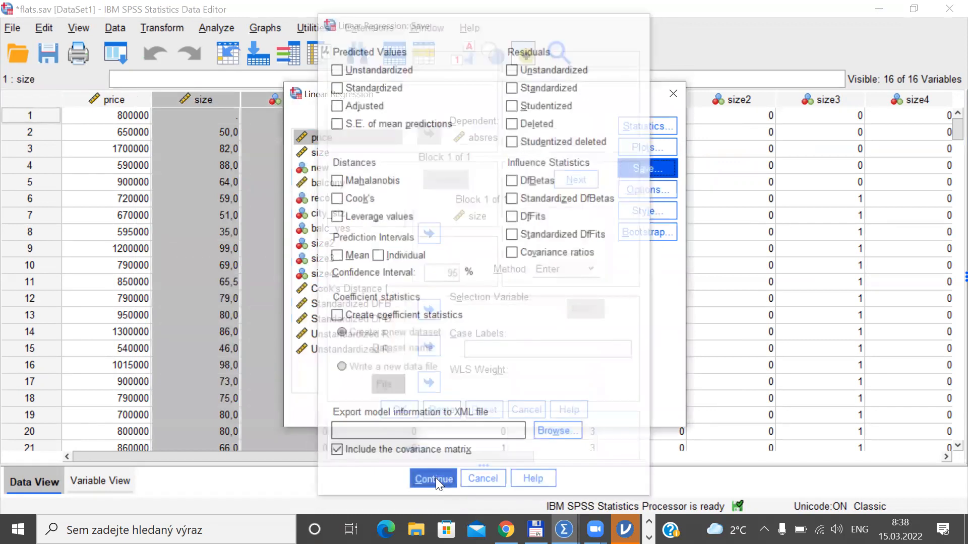
Replace absres with price as the dependent variable and add new and balcony to size as predictors.
left_click(484, 139)
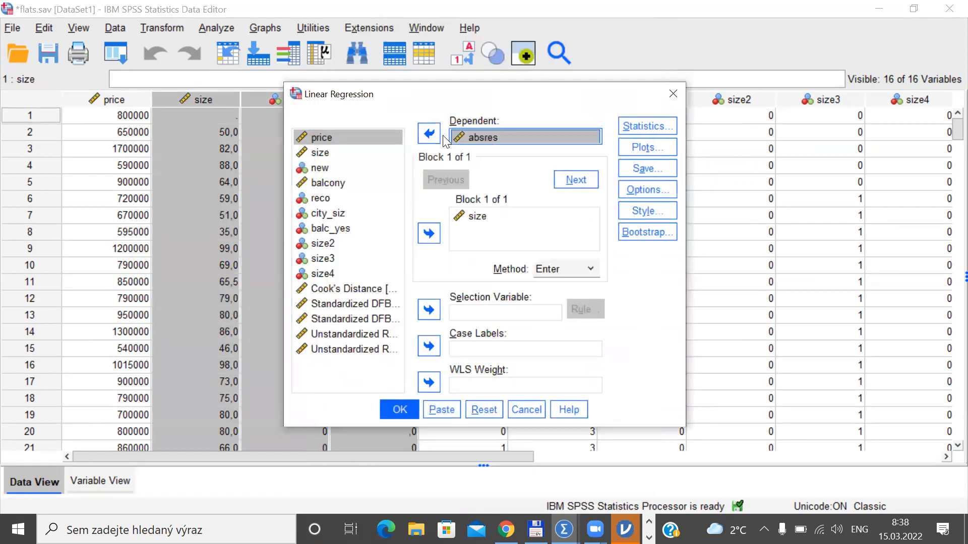
left_click(429, 134)
left_click(334, 138)
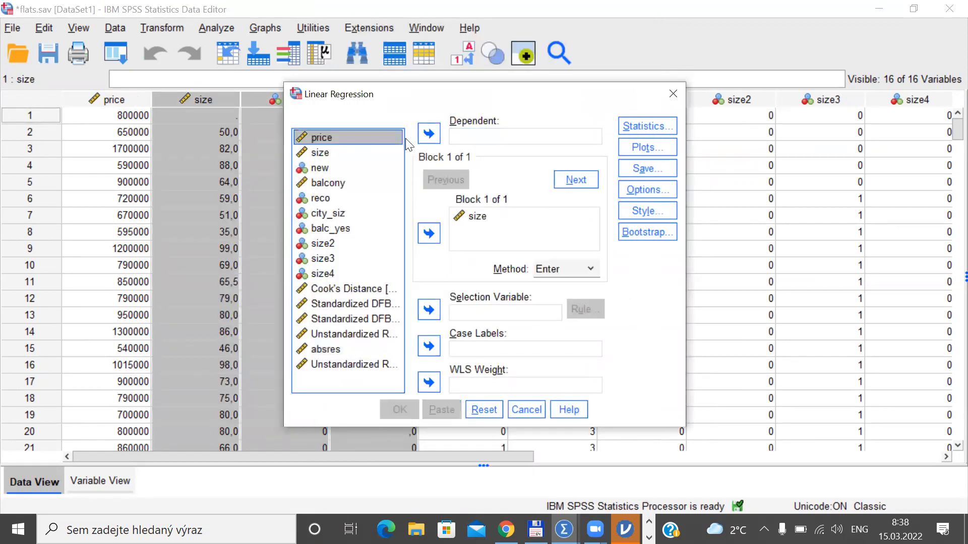
left_click(427, 135)
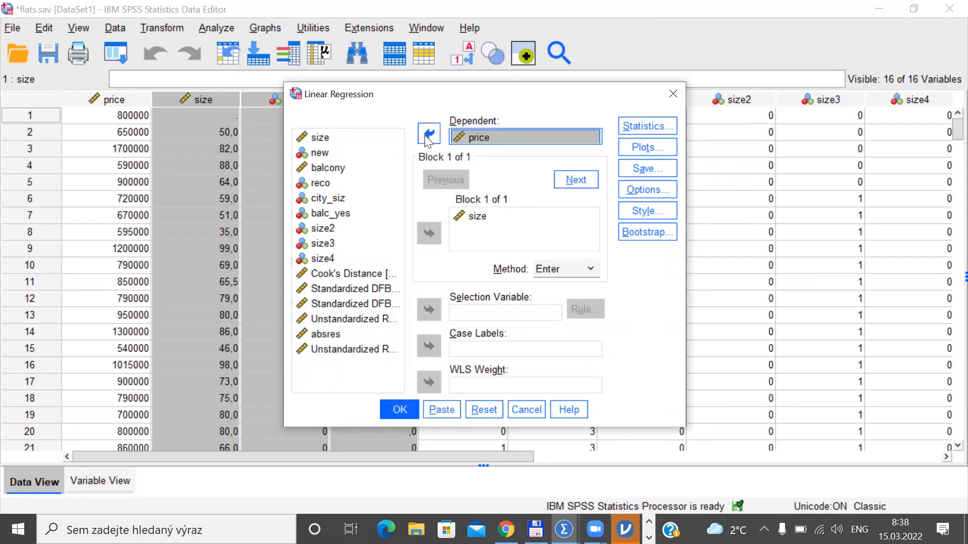
left_click(318, 154)
left_click(353, 168, "ctrl")
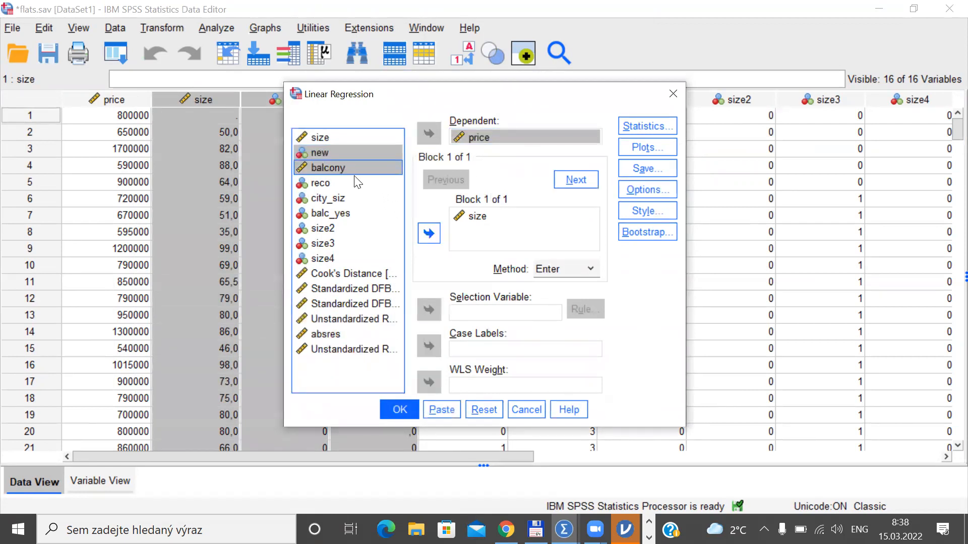
left_click(428, 235)
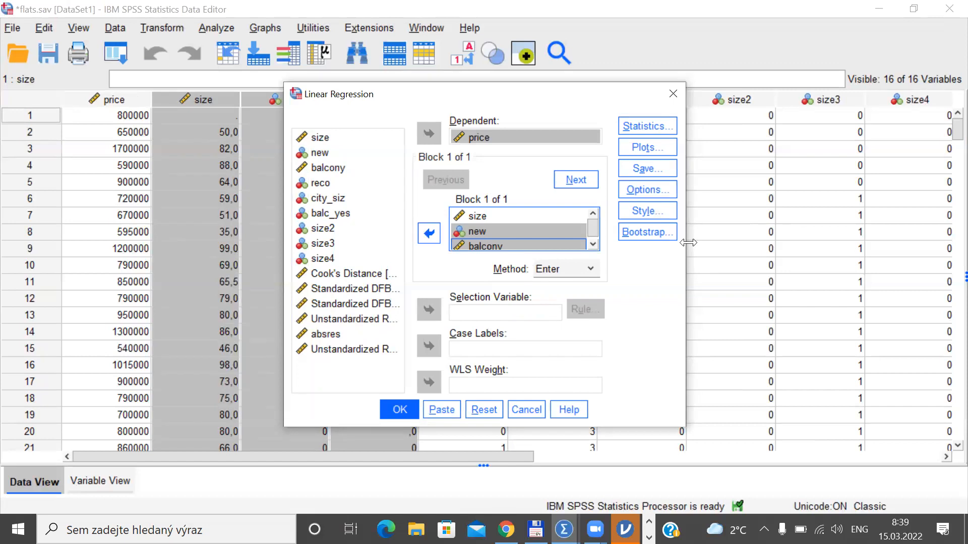
Request collinearity diagnostics in the regression statistics and run the model.
left_click(672, 211)
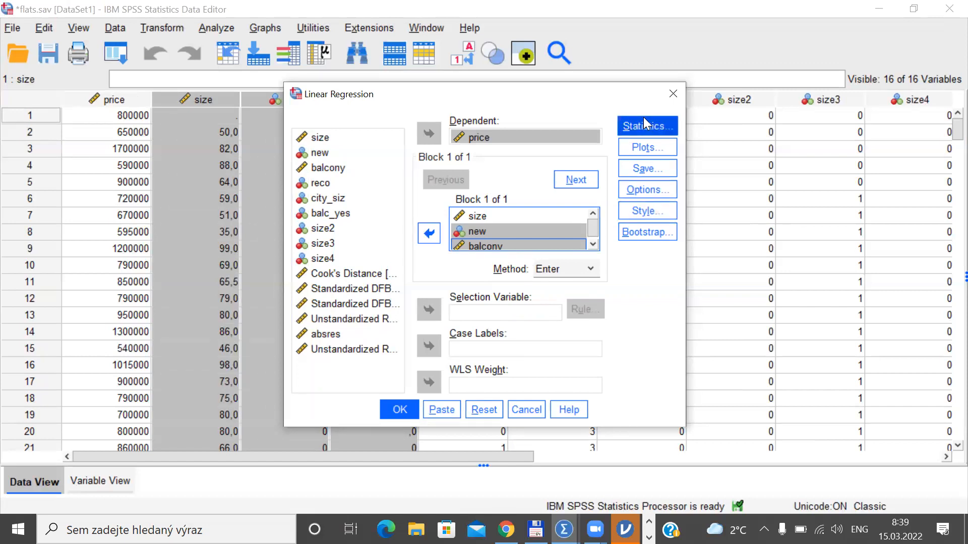
left_click(646, 131)
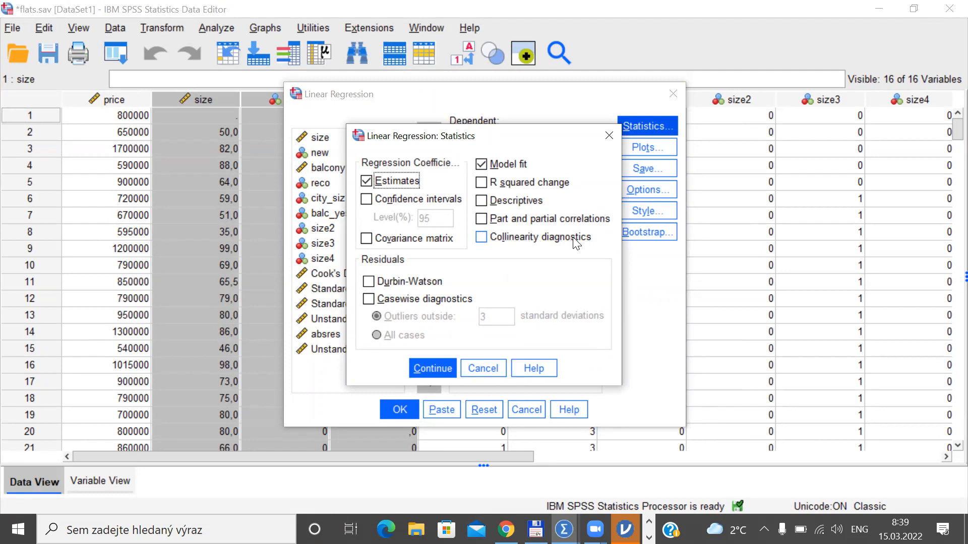
left_click(483, 239)
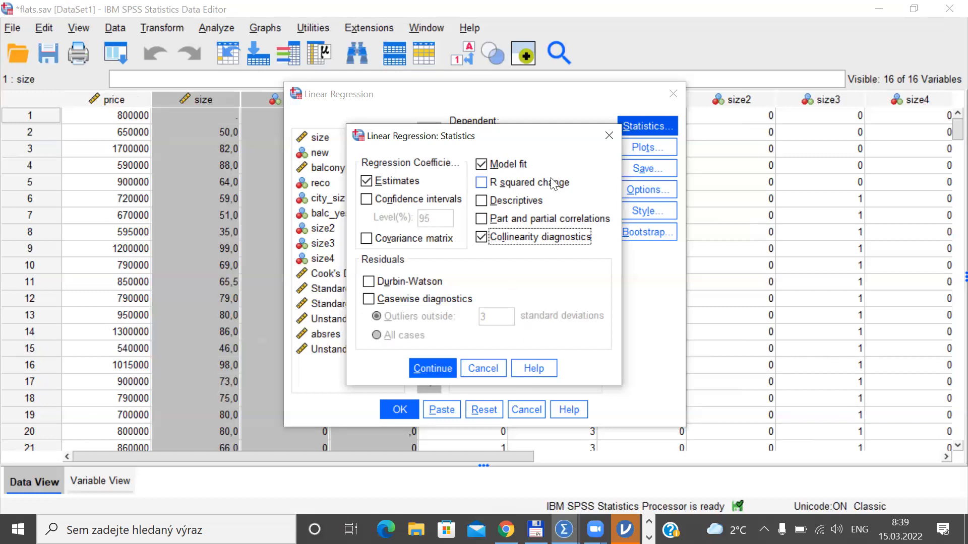
left_click(438, 371)
left_click(403, 404)
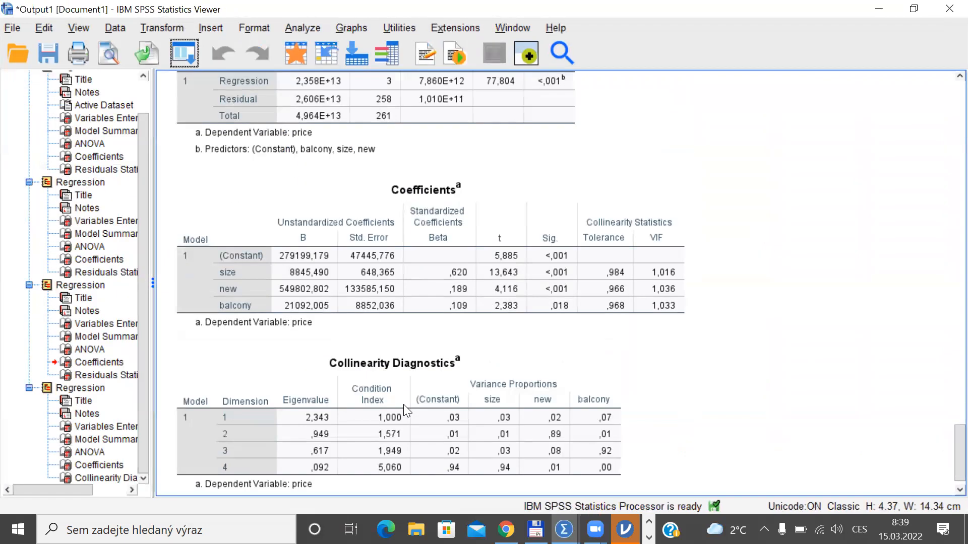
Examine Tolerance and VIF in the Coefficients table, and select the Collinearity Diagnostics table.
left_click(428, 300)
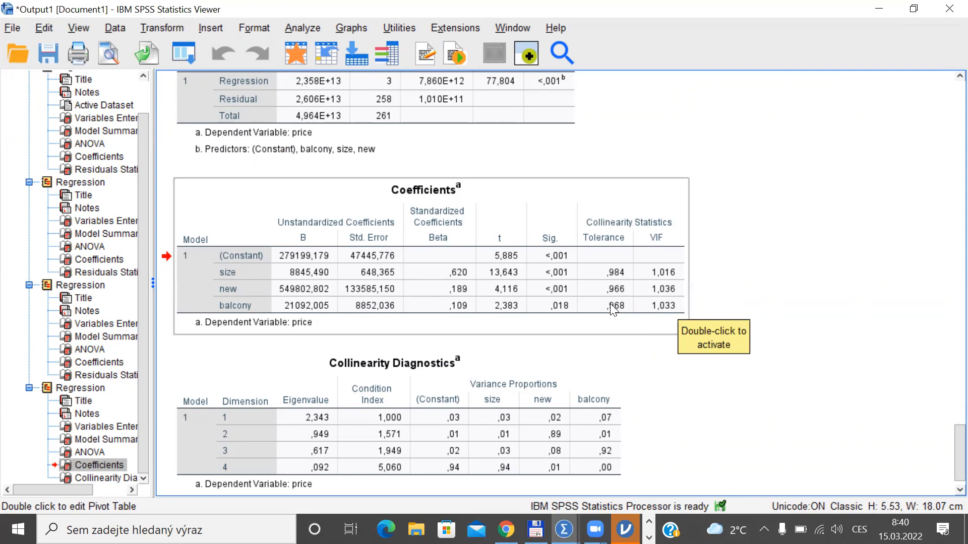
scroll(946, 499, "down", 1)
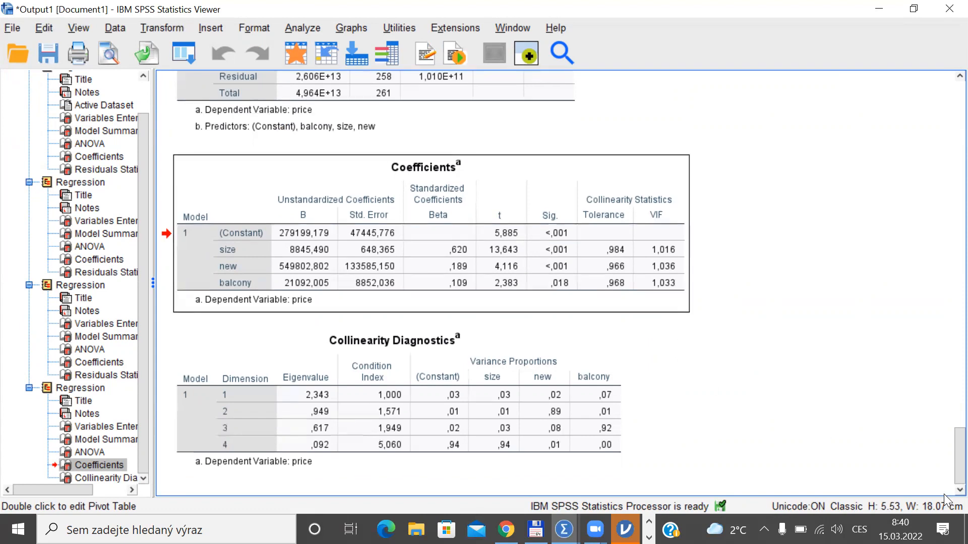
left_click(441, 359)
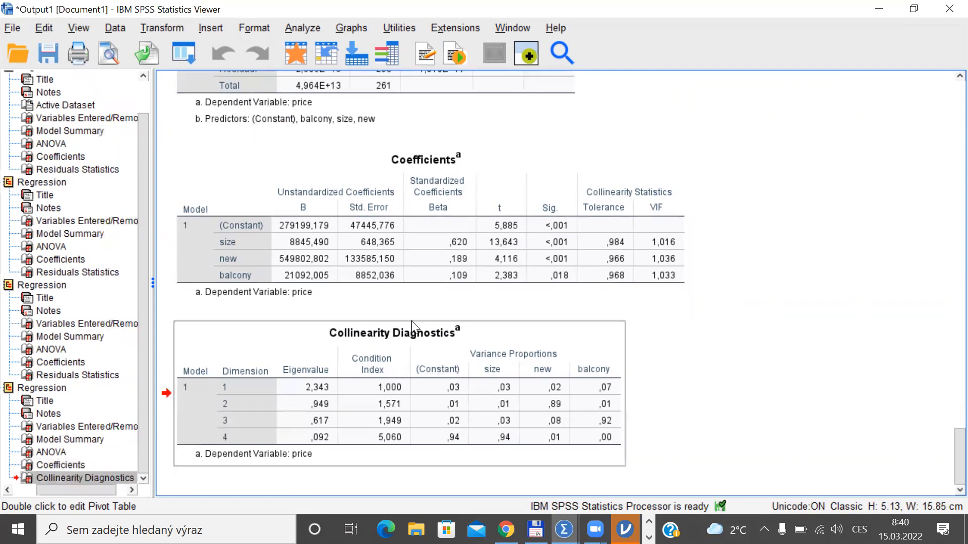